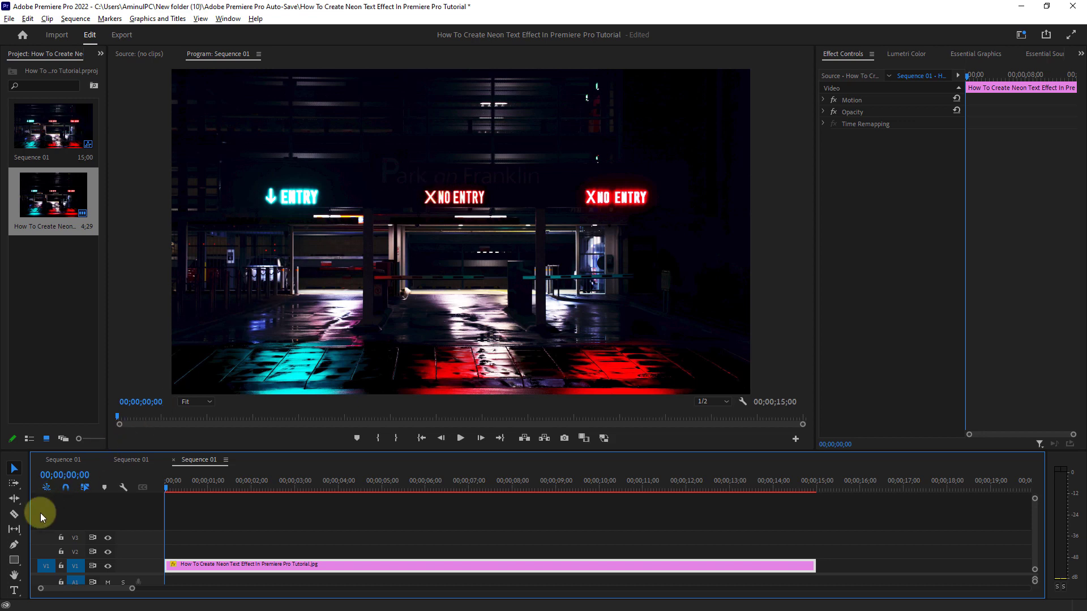
- Add the text "Neon" over the background image with the Type tool
{"action": "left_click", "coordinate": [14, 592]}
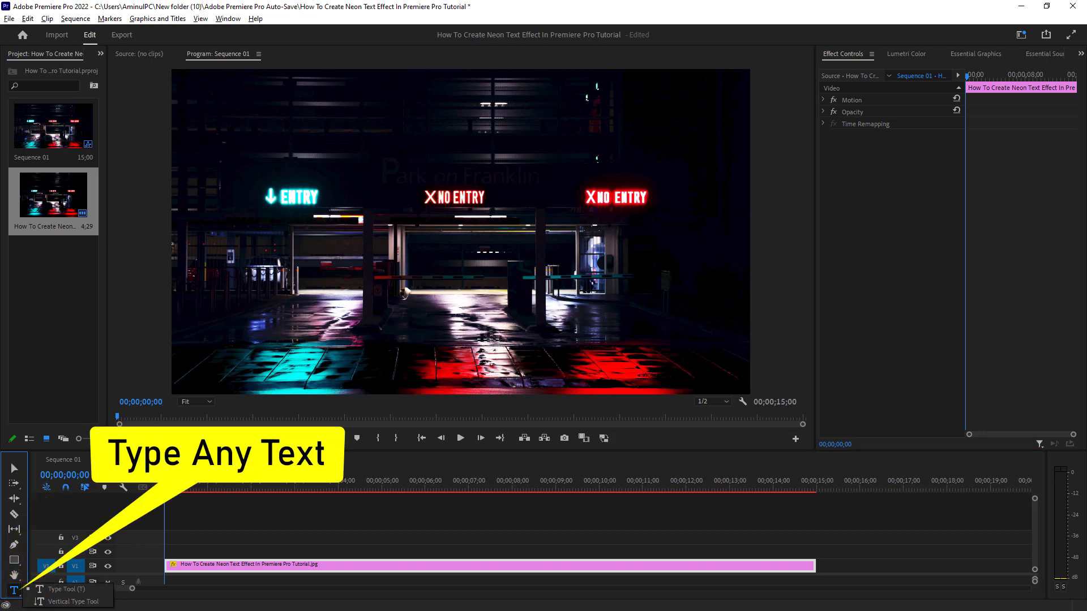
{"action": "left_click", "coordinate": [266, 226]}
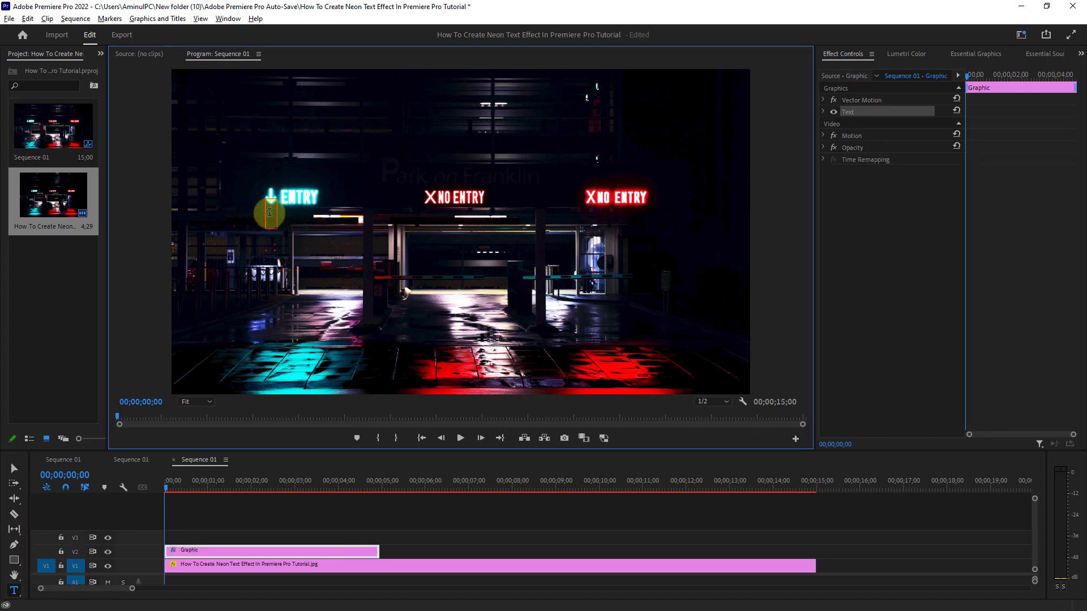
{"action": "type", "text": "Neon"}
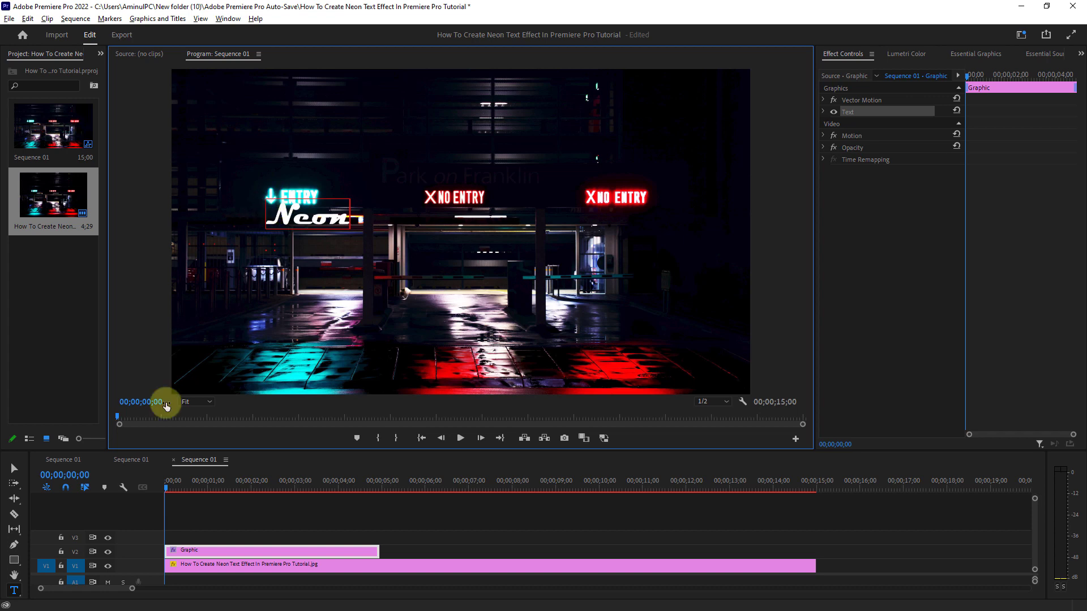
- Enlarge the "Neon" text to about two thirds of the frame width and move it near the centre
{"action": "left_click", "coordinate": [13, 468]}
{"action": "left_click_drag", "start_coordinate": [349, 227], "coordinate": [628, 338]}
{"action": "left_click_drag", "start_coordinate": [448, 192], "coordinate": [434, 233]}
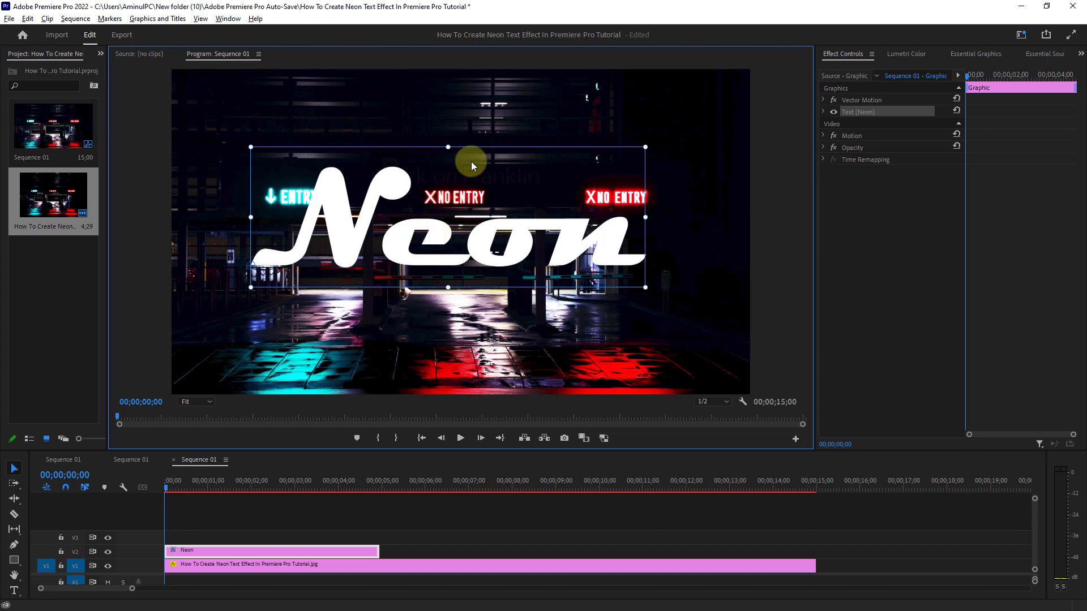
- Duplicate the Neon clip twice along track V2, leaving small gaps between the three clips
{"action": "left_click", "coordinate": [228, 552]}
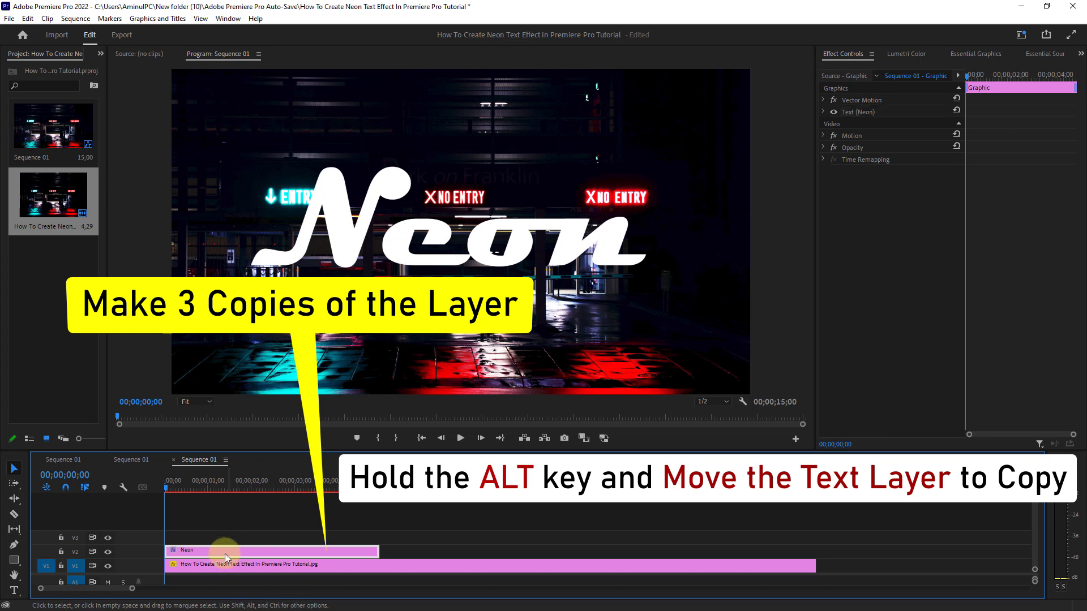
{"action": "left_click_drag", "start_coordinate": [225, 554], "coordinate": [456, 560]}
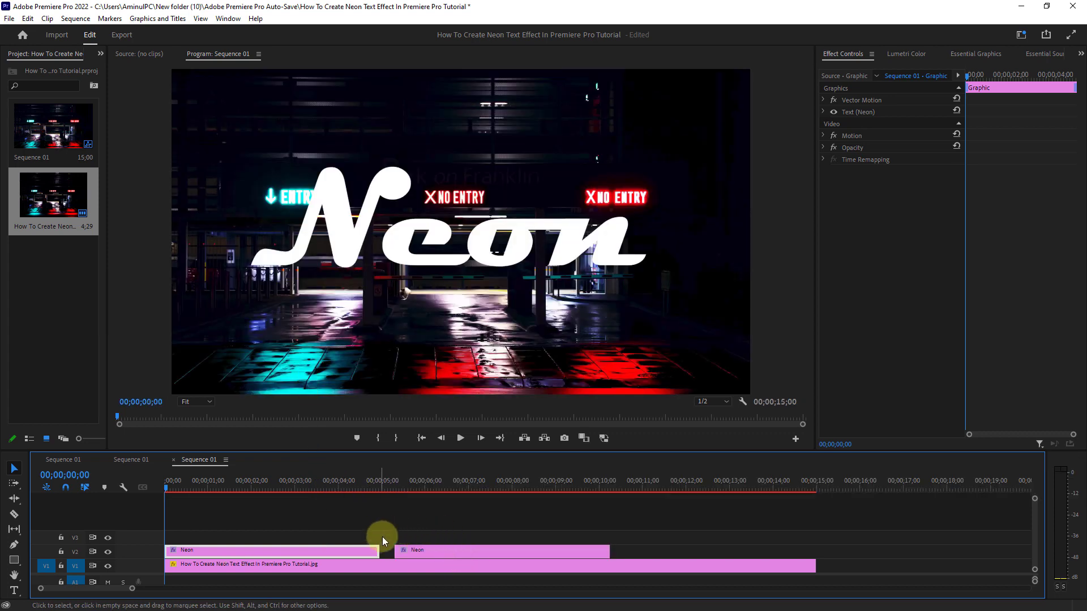
{"action": "left_click_drag", "start_coordinate": [390, 484], "coordinate": [458, 488]}
{"action": "left_click_drag", "start_coordinate": [478, 547], "coordinate": [684, 555]}
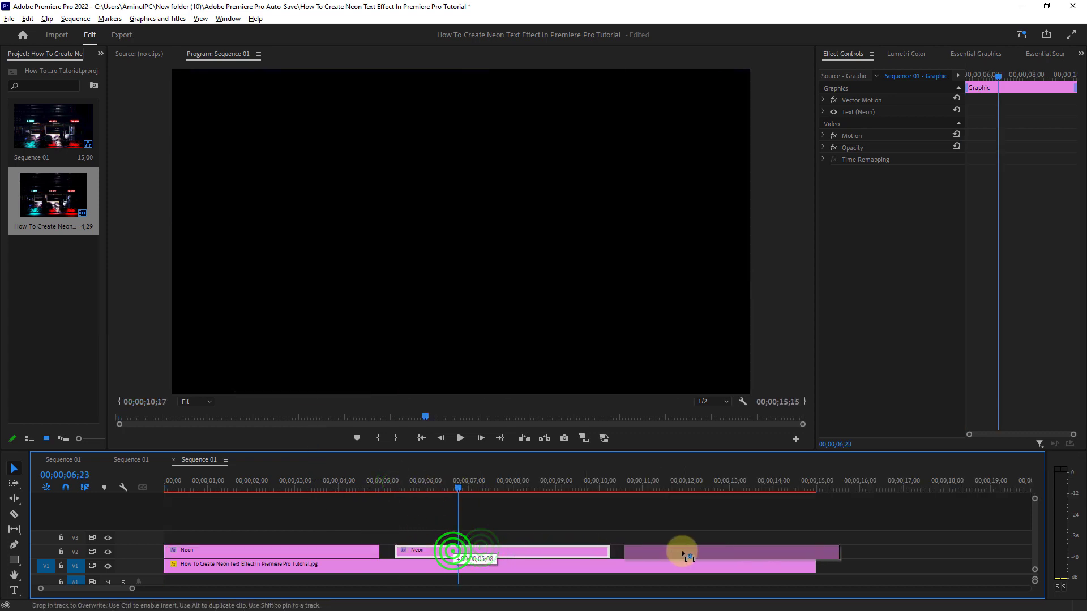
{"action": "left_click", "coordinate": [670, 484]}
{"action": "left_click", "coordinate": [672, 549]}
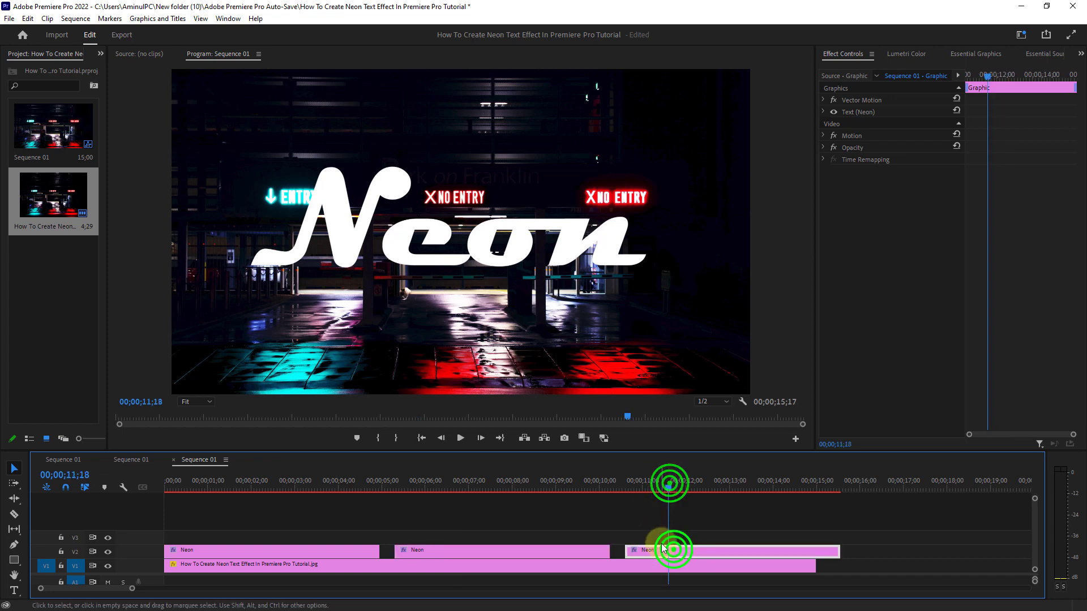
- Return the playhead to the sequence start and open the first Neon clip's text layer in Essential Graphics
{"action": "left_click_drag", "start_coordinate": [669, 482], "coordinate": [162, 480]}
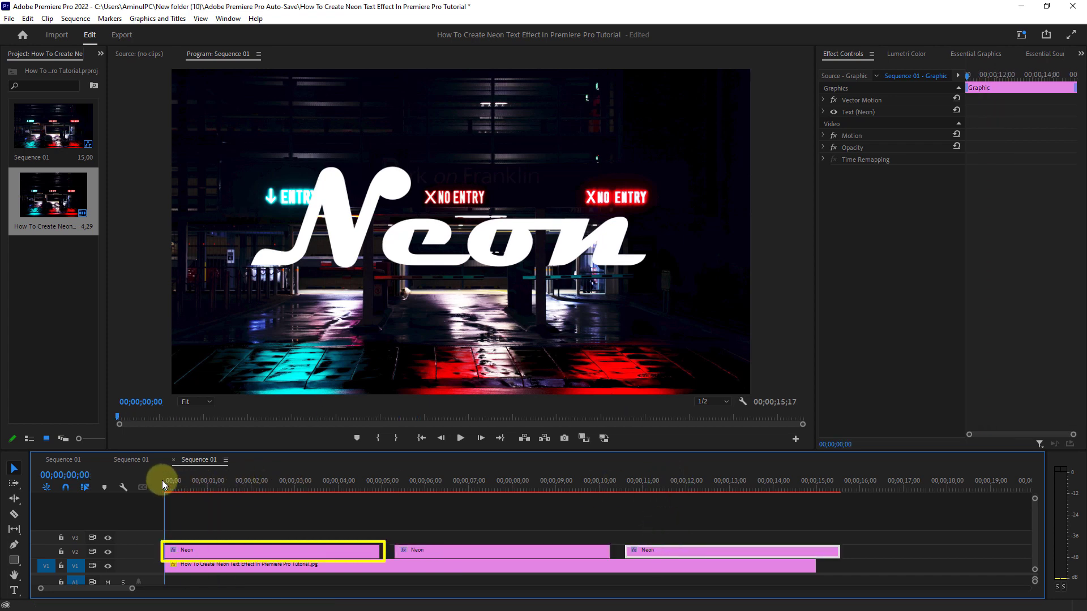
{"action": "left_click", "coordinate": [213, 550]}
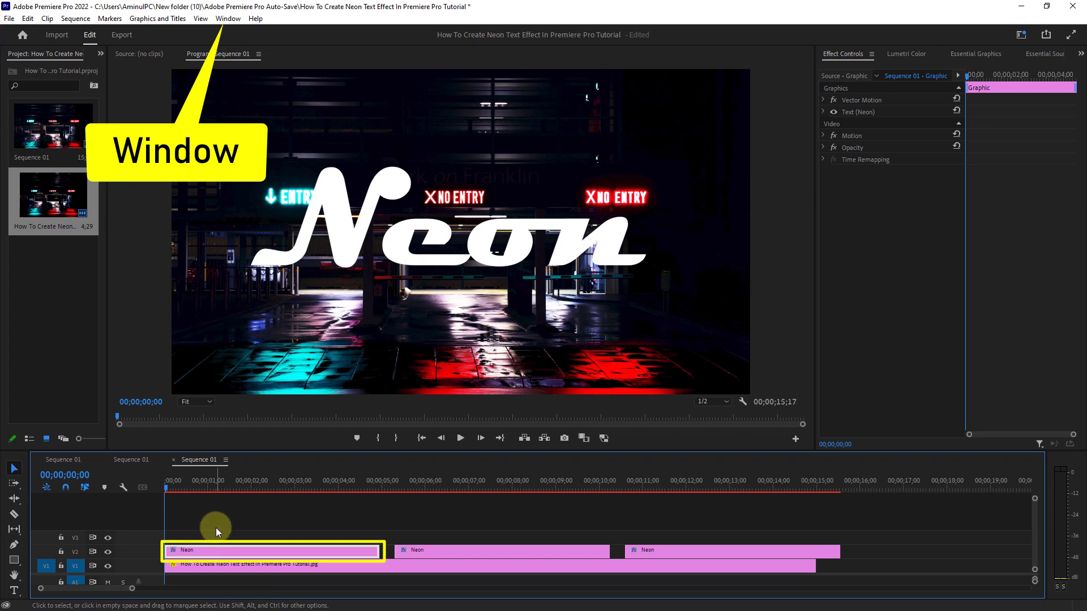
{"action": "left_click", "coordinate": [225, 18]}
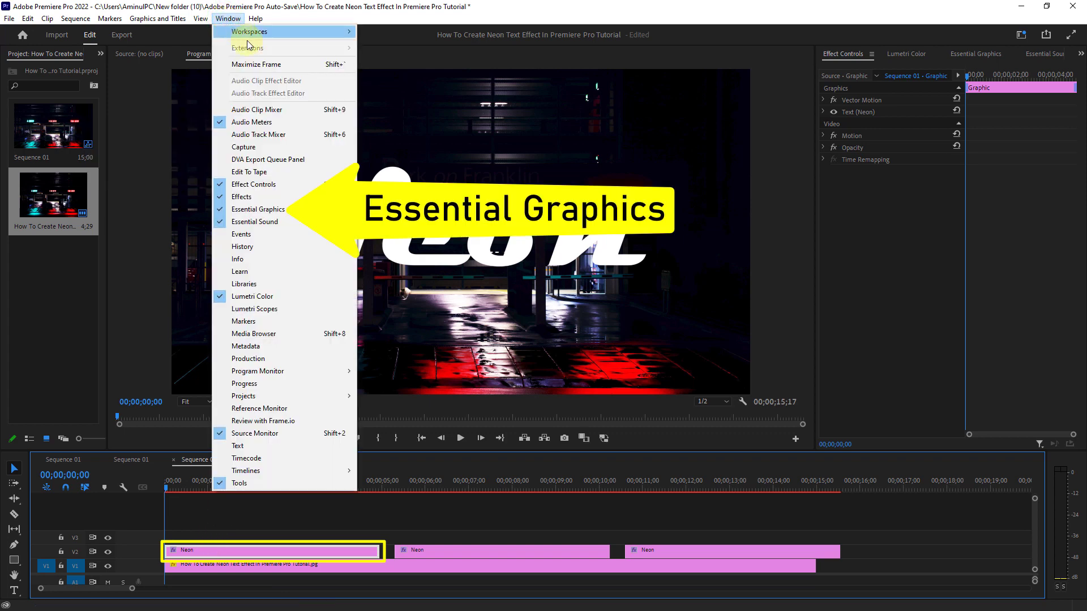
{"action": "left_click", "coordinate": [250, 211]}
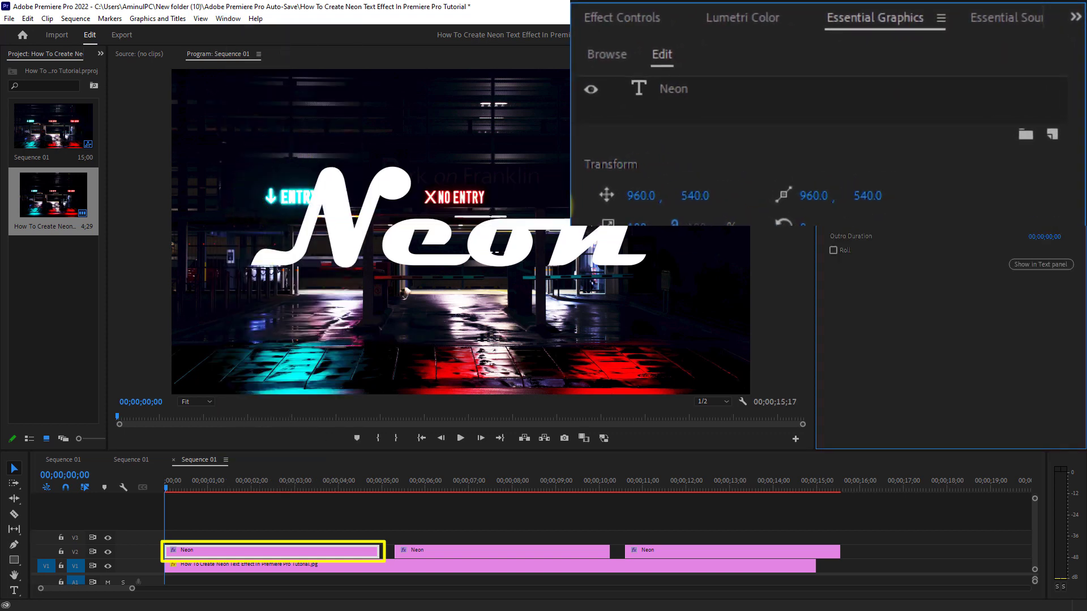
{"action": "left_click", "coordinate": [670, 88]}
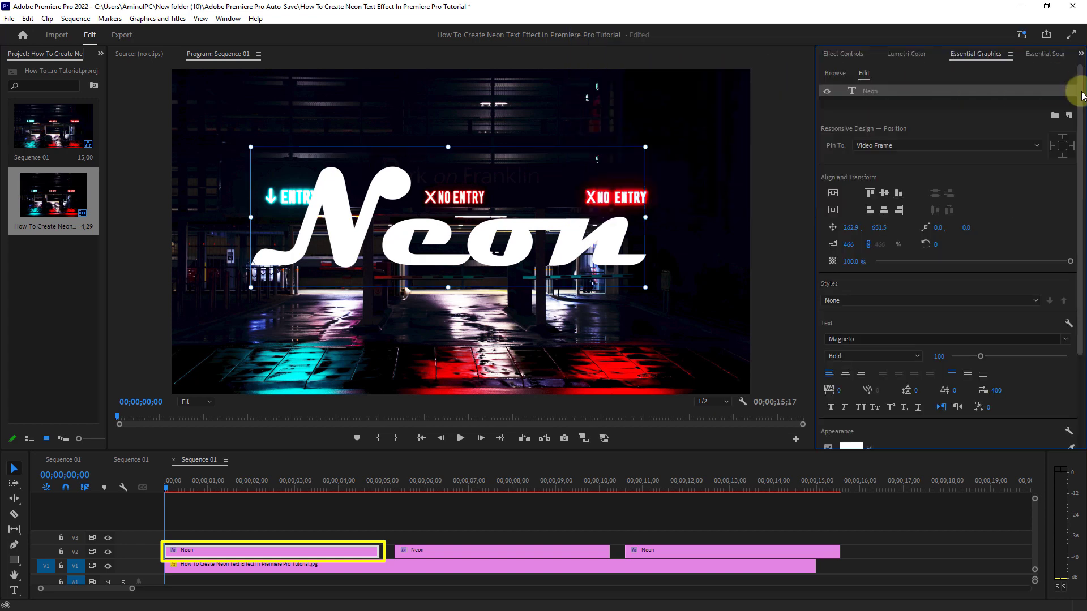
- Set the fill color of the first Neon clip's text to FF00D2
{"action": "left_click_drag", "start_coordinate": [1080, 91], "coordinate": [1083, 205]}
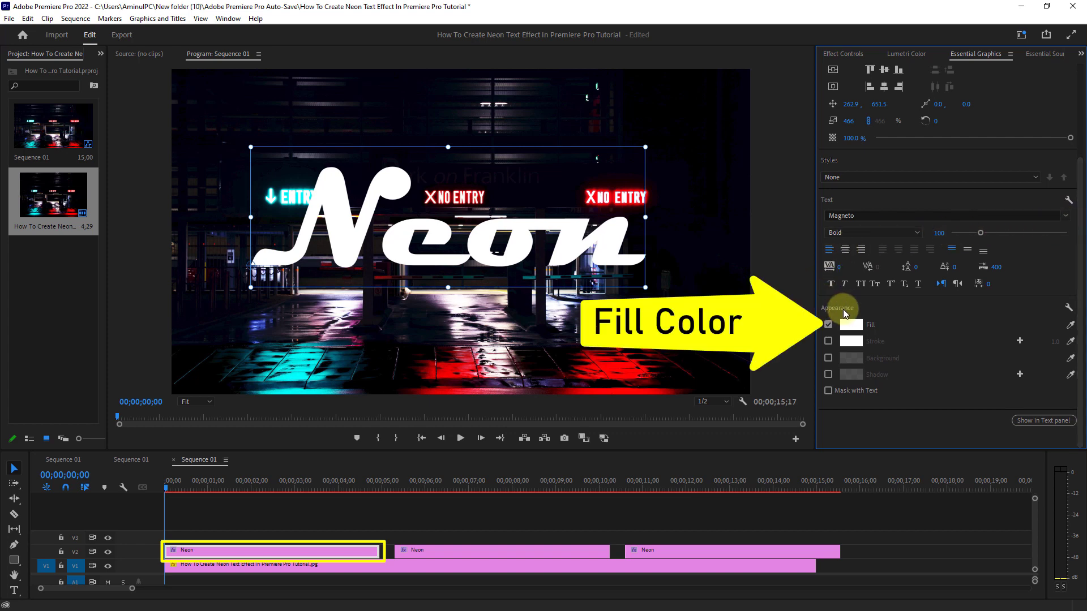
{"action": "left_click", "coordinate": [851, 327]}
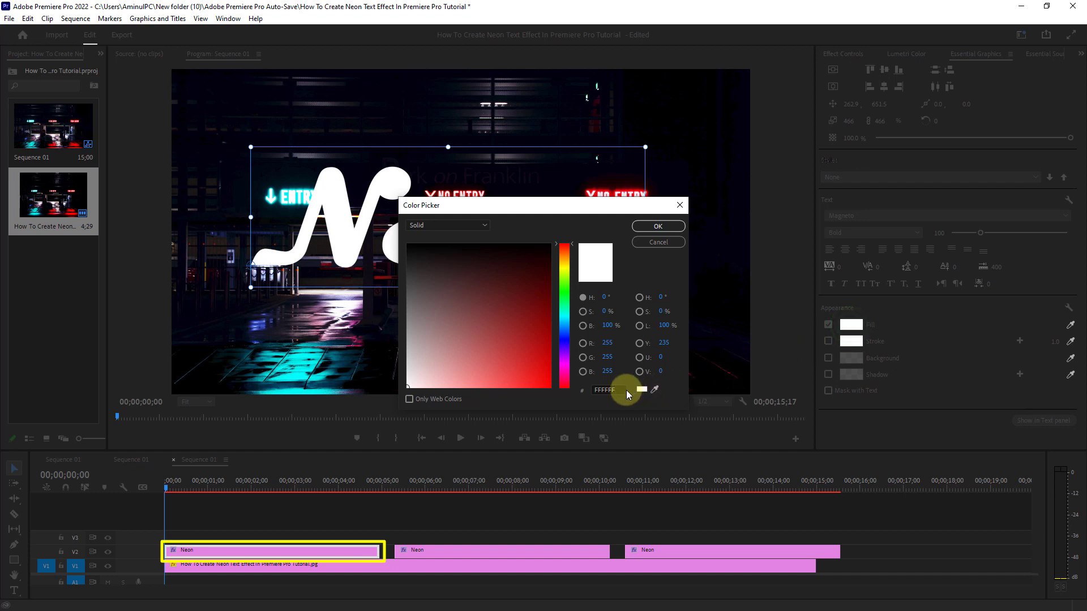
{"action": "left_click", "coordinate": [564, 365]}
{"action": "left_click_drag", "start_coordinate": [537, 368], "coordinate": [556, 388]}
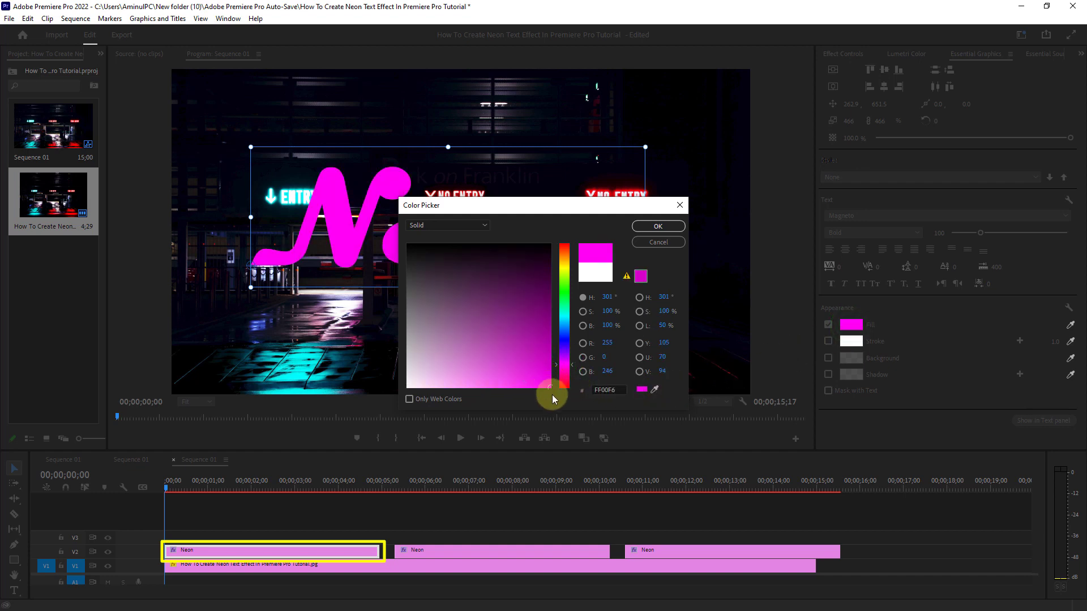
{"action": "left_click_drag", "start_coordinate": [618, 389], "coordinate": [585, 389]}
{"action": "type", "text": "FF00"}
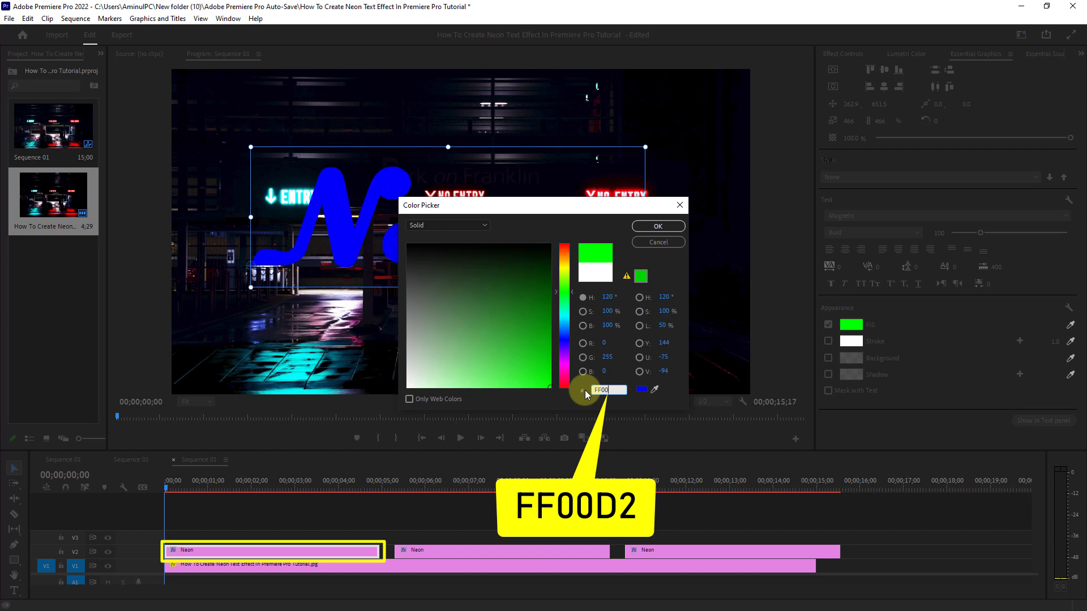
{"action": "type", "text": "D2"}
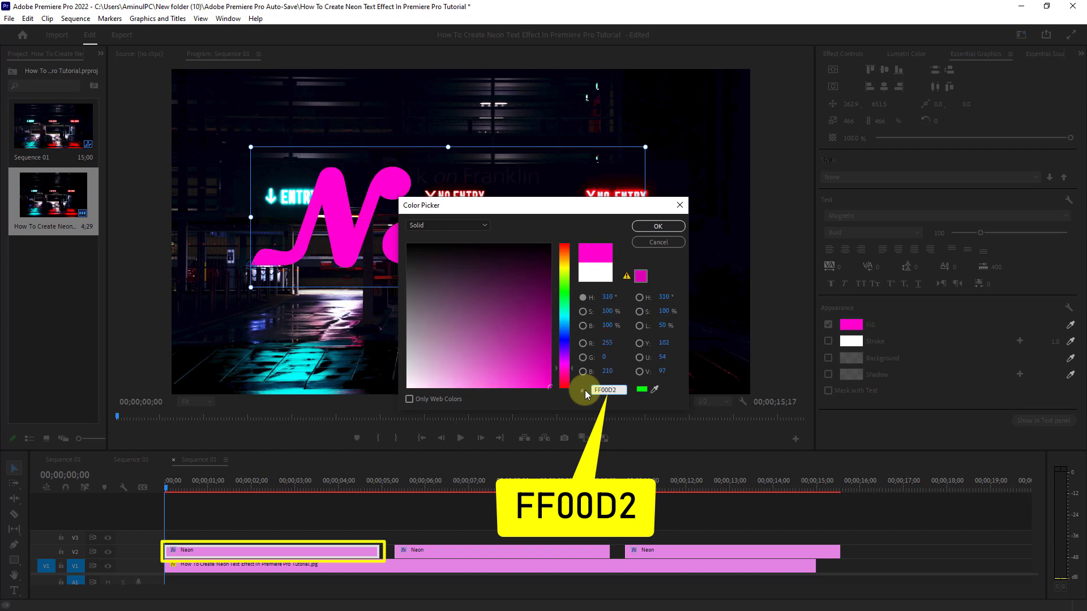
{"action": "left_click_drag", "start_coordinate": [557, 206], "coordinate": [749, 287]}
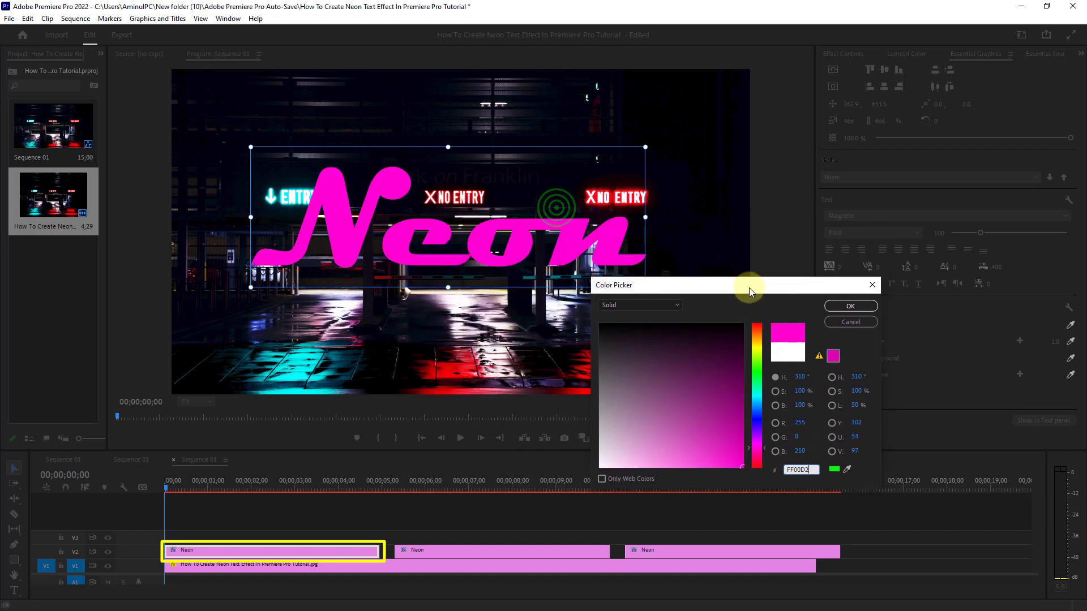
{"action": "left_click", "coordinate": [850, 306]}
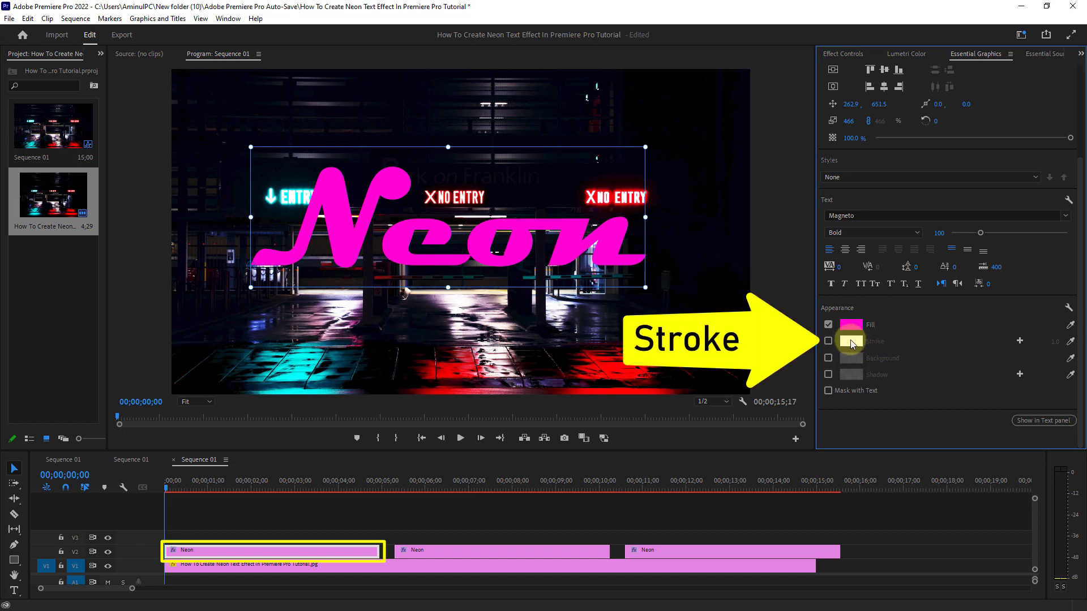
- Enable a stroke on the Neon text with color FF00D2 and a width of 5
{"action": "left_click", "coordinate": [828, 341]}
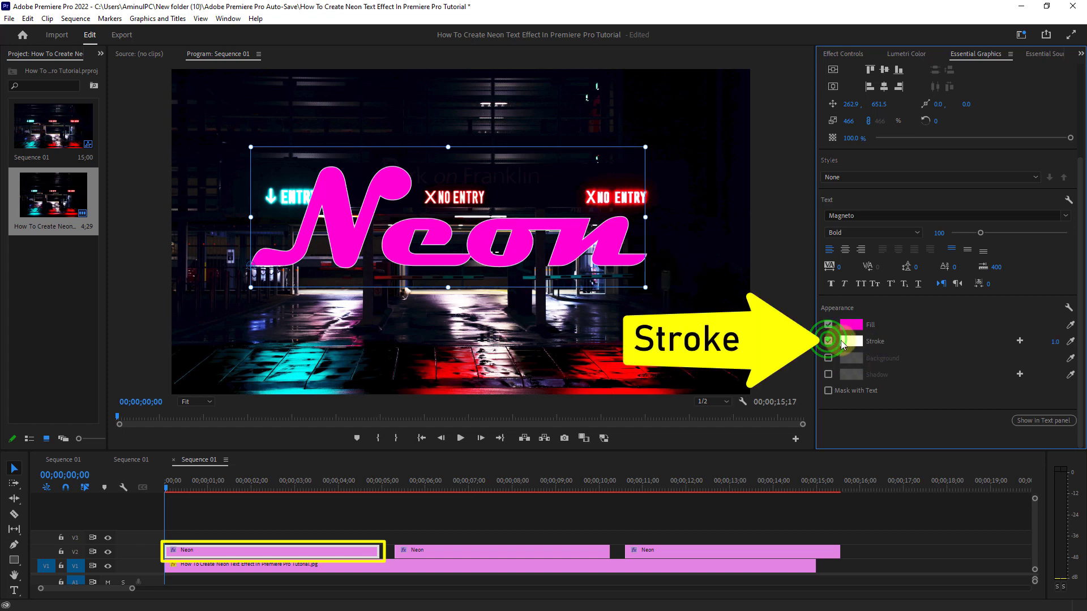
{"action": "left_click", "coordinate": [849, 342]}
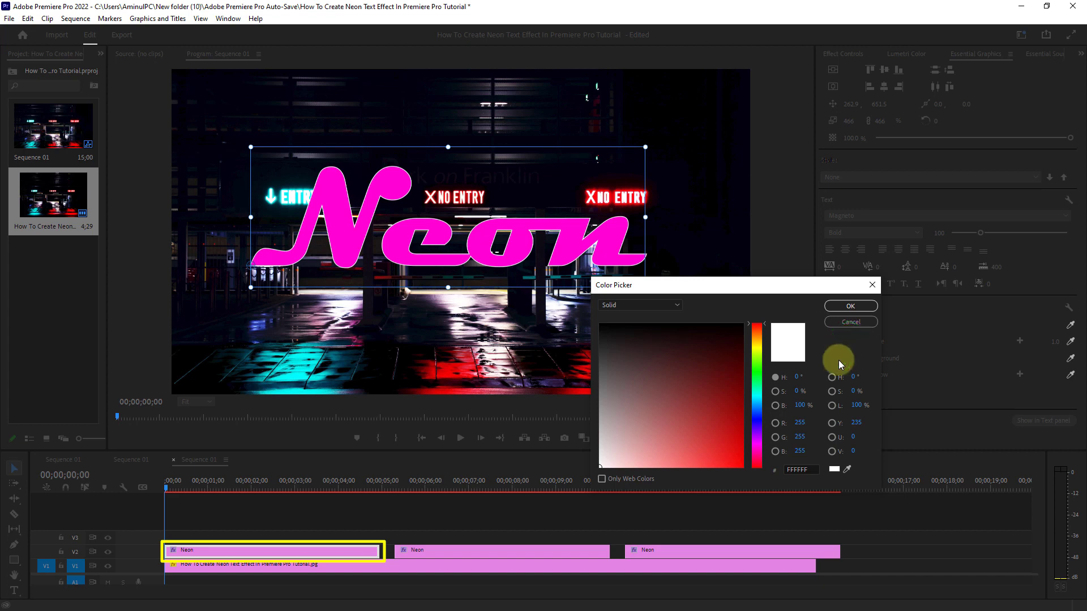
{"action": "left_click", "coordinate": [812, 472]}
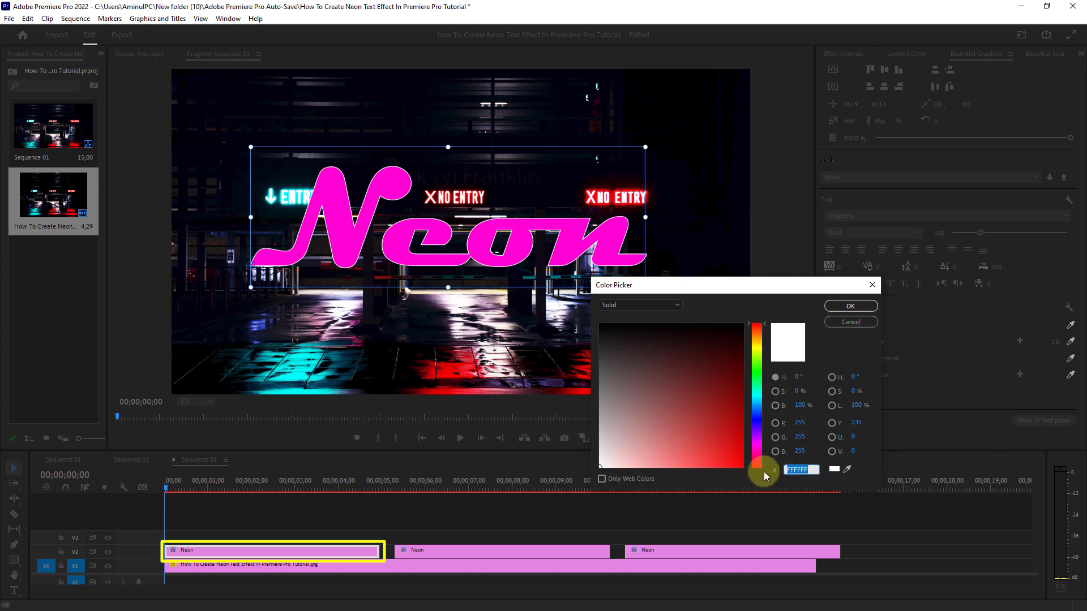
{"action": "type", "text": "FF00"}
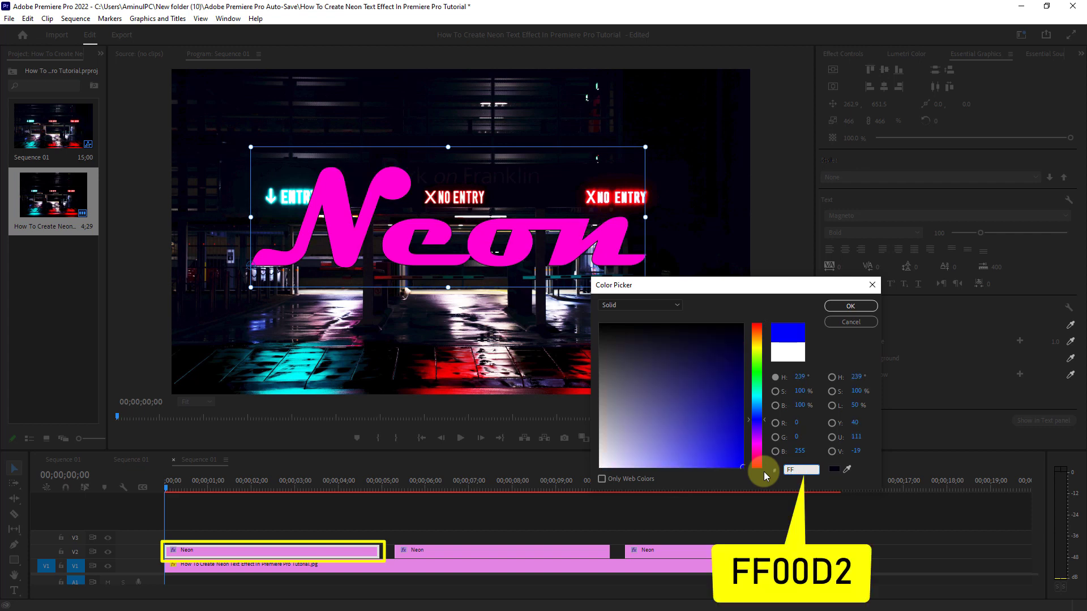
{"action": "type", "text": "D2"}
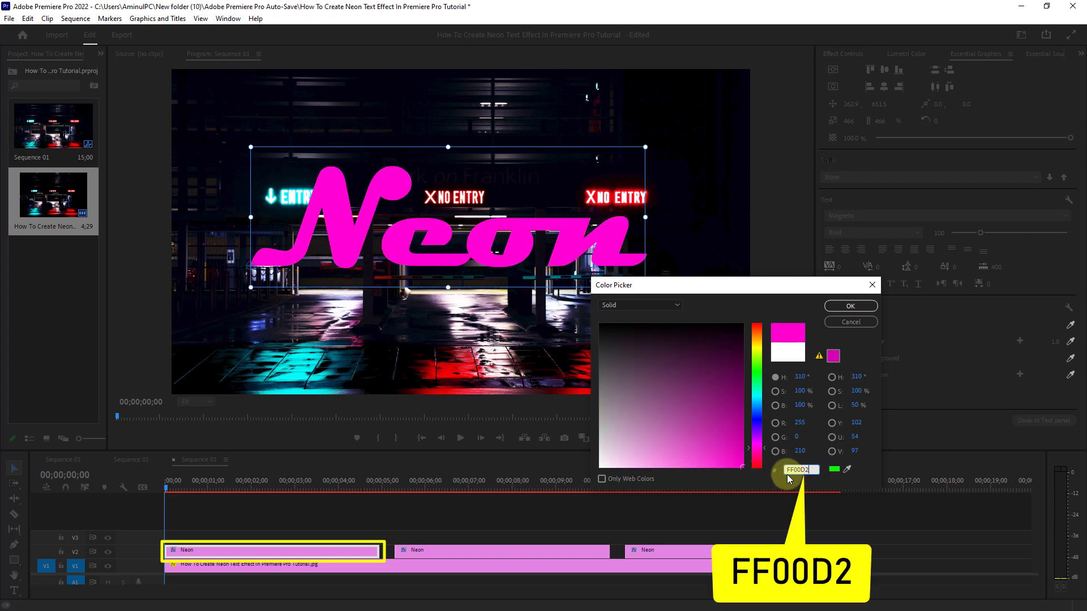
{"action": "left_click", "coordinate": [856, 306]}
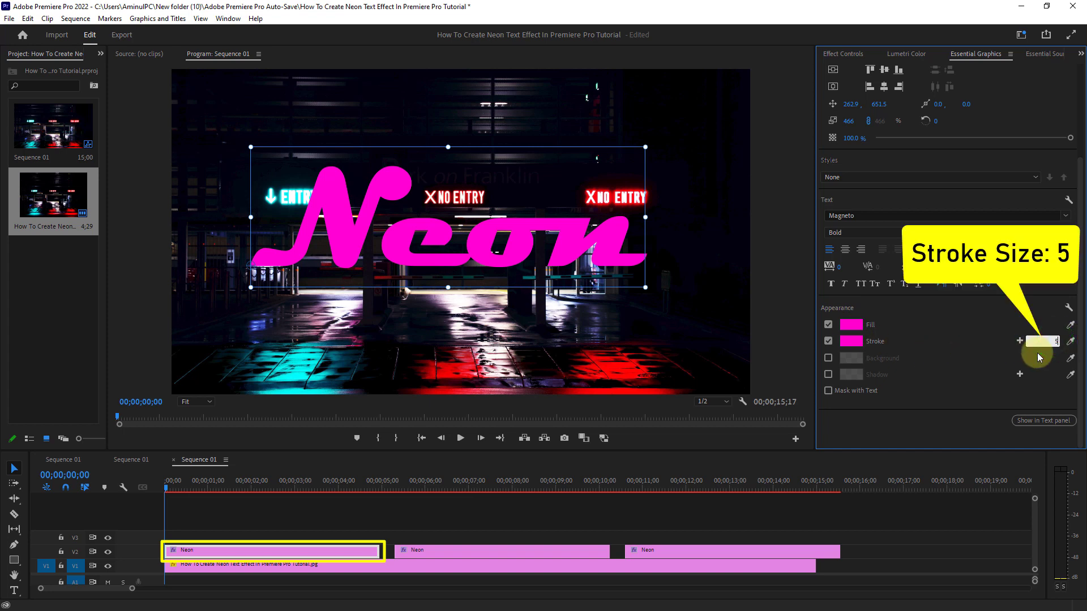
{"action": "key", "text": "Return"}
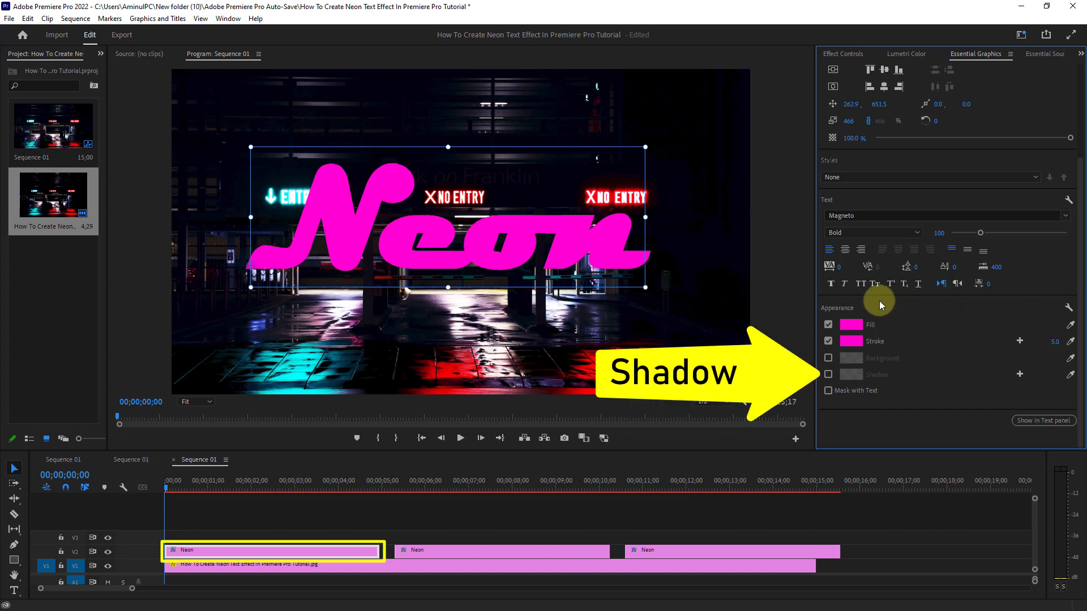
- Enable a shadow on the Neon text and set its color to FF00D2
{"action": "left_click", "coordinate": [828, 374]}
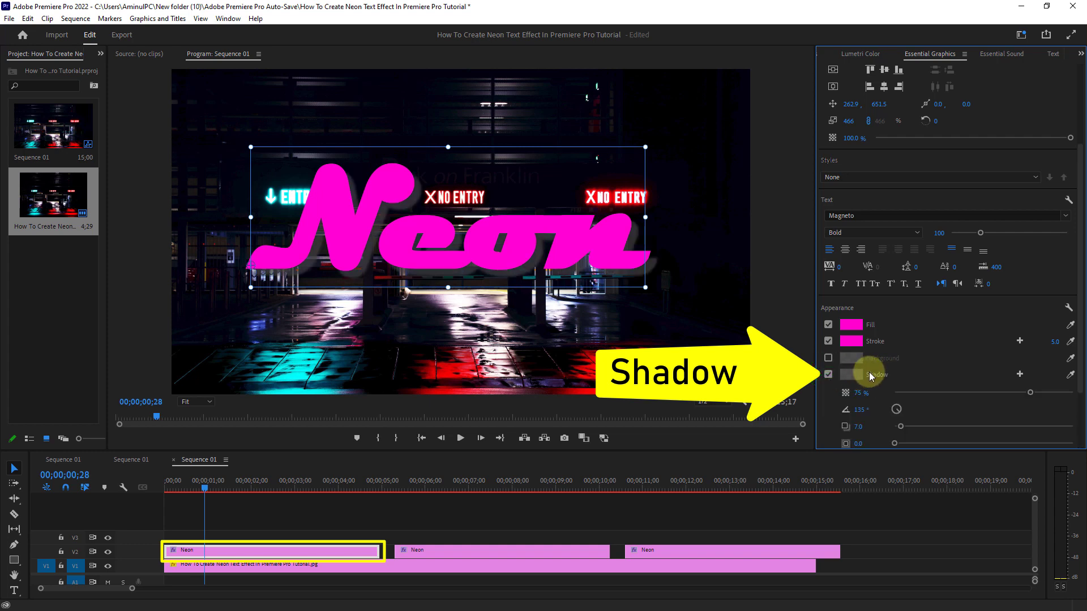
{"action": "left_click", "coordinate": [849, 373]}
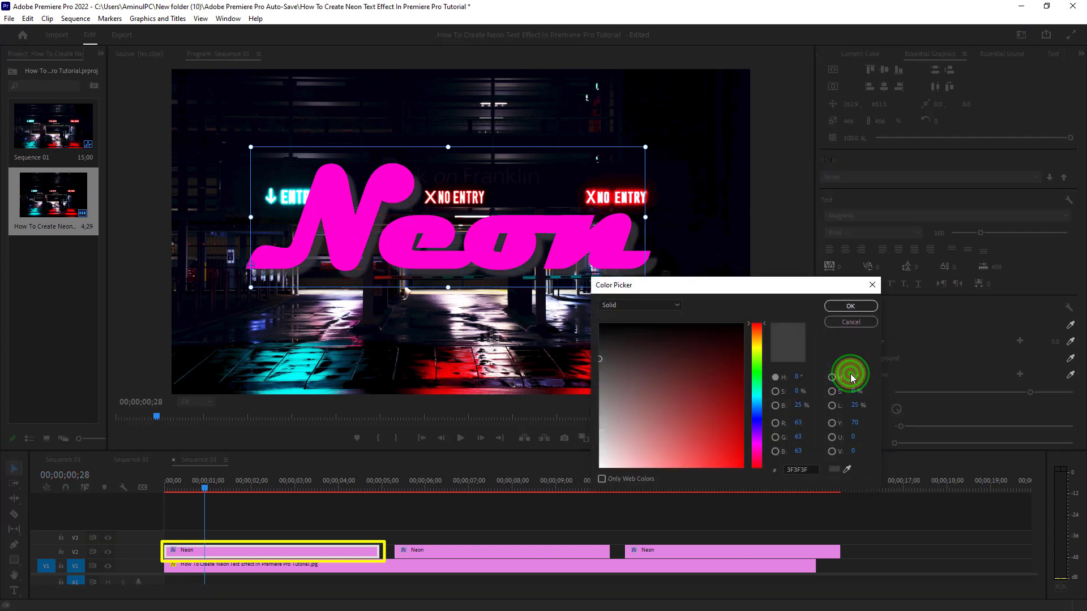
{"action": "left_click", "coordinate": [811, 469]}
{"action": "type", "text": "F"}
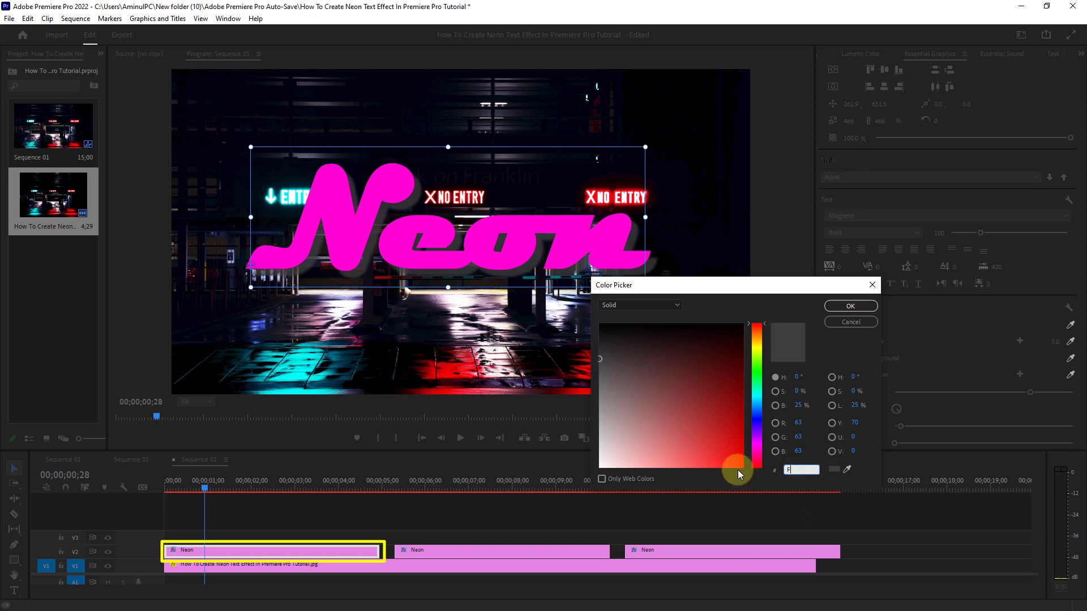
{"action": "type", "text": "F00D"}
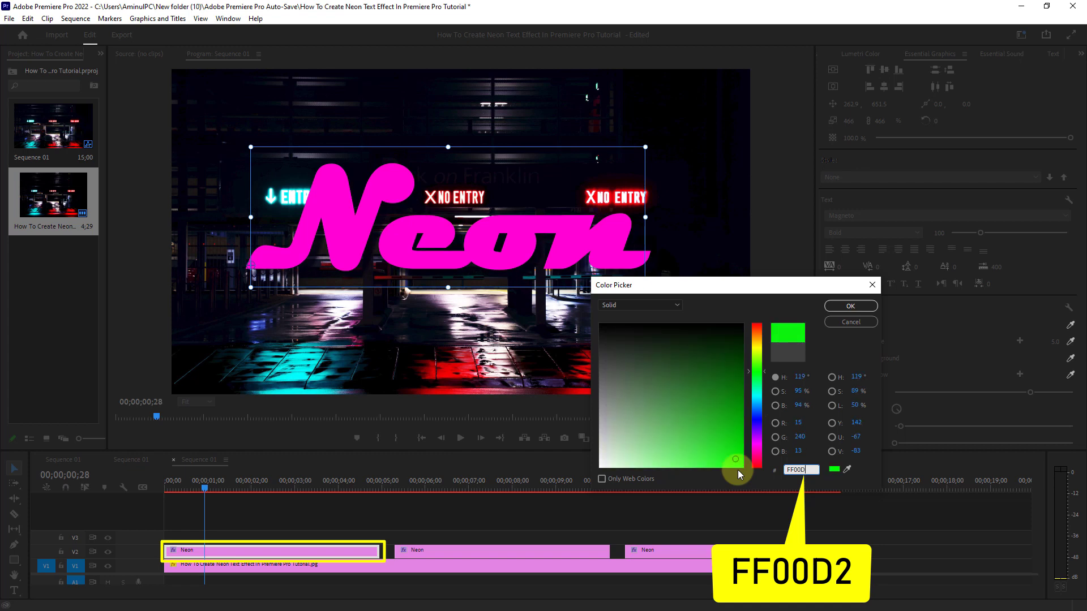
{"action": "type", "text": "2"}
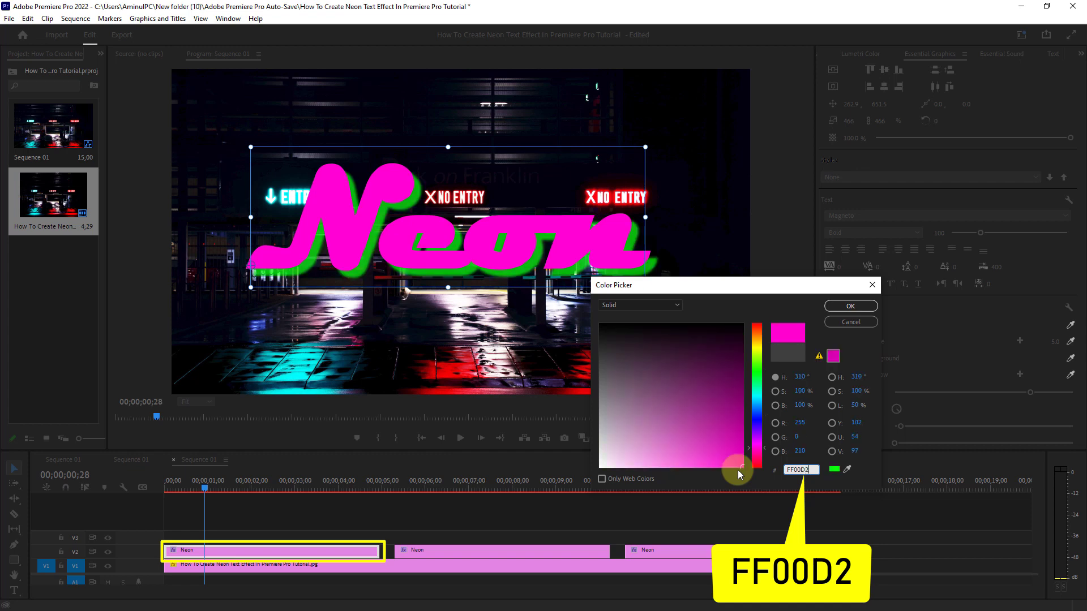
{"action": "left_click", "coordinate": [849, 308]}
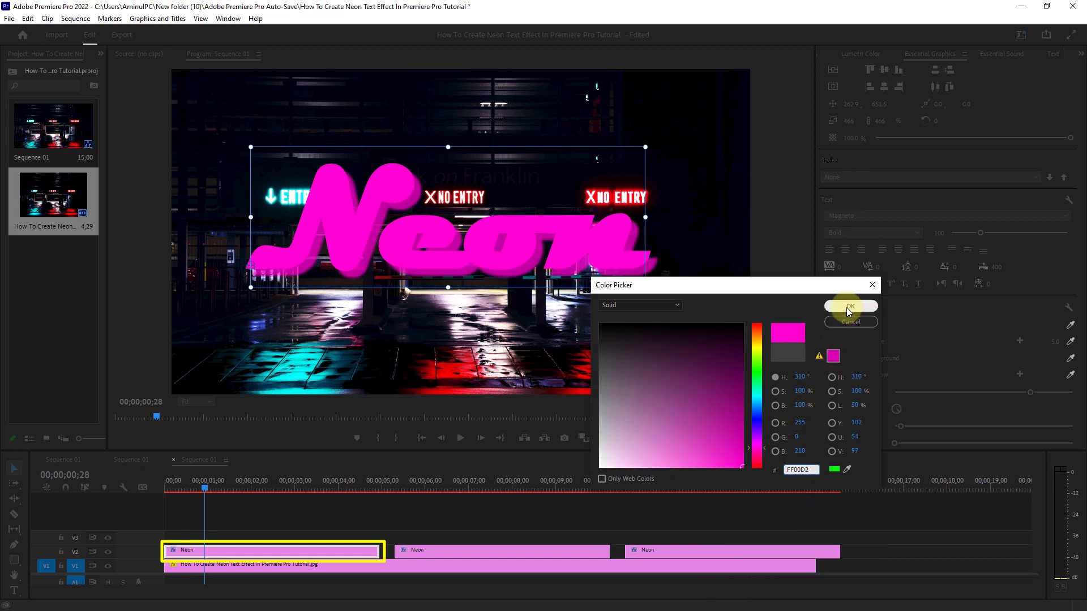
{"action": "left_click", "coordinate": [851, 307]}
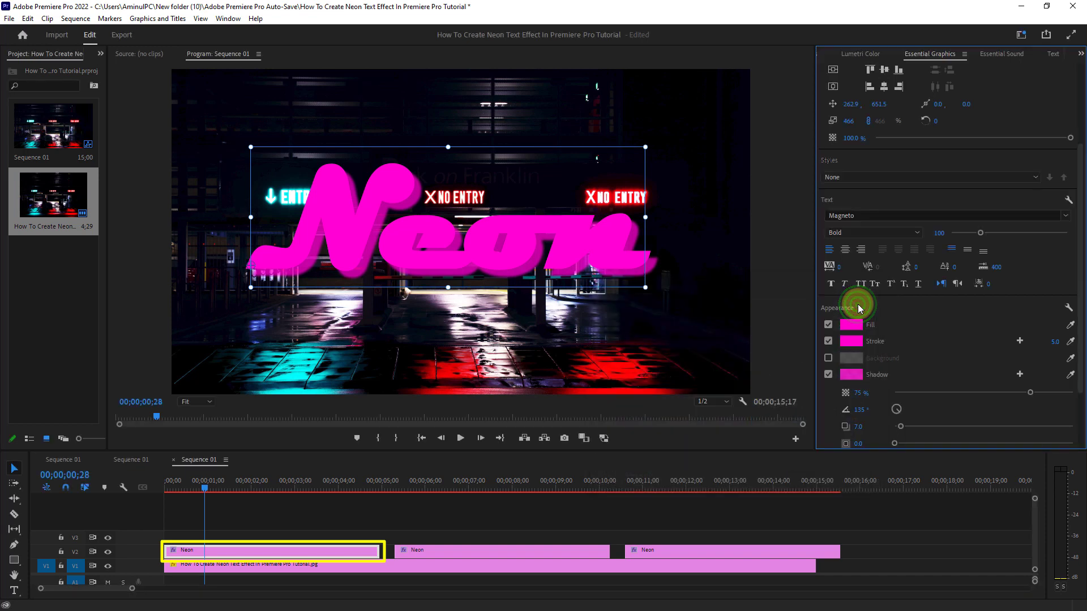
{"action": "left_click_drag", "start_coordinate": [1078, 278], "coordinate": [1082, 362]}
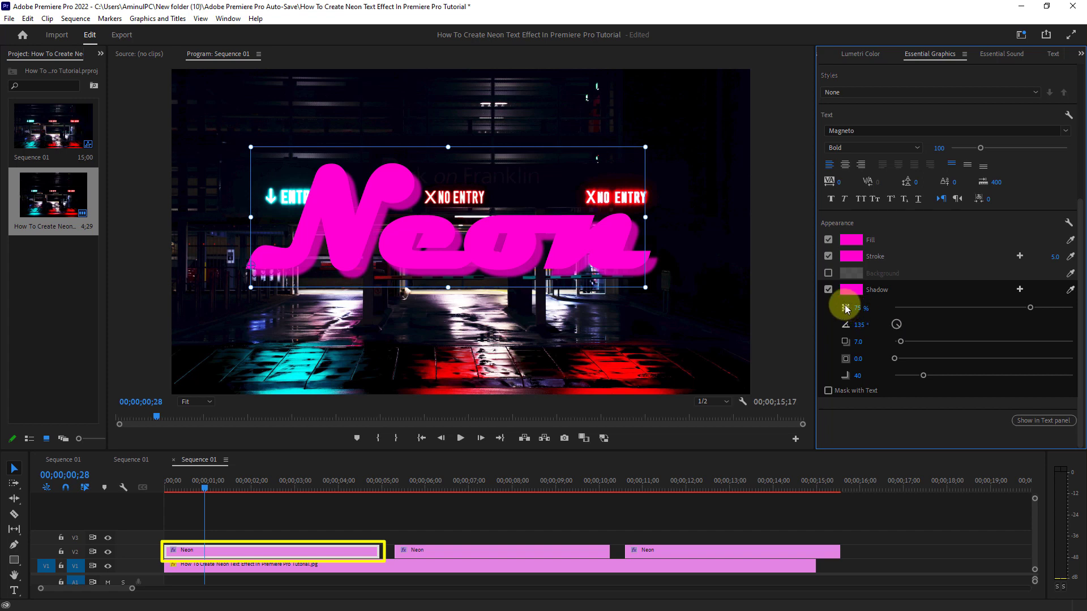
- Set the first Neon text's shadow opacity to 15% and its distance to 0
{"action": "left_click", "coordinate": [741, 322]}
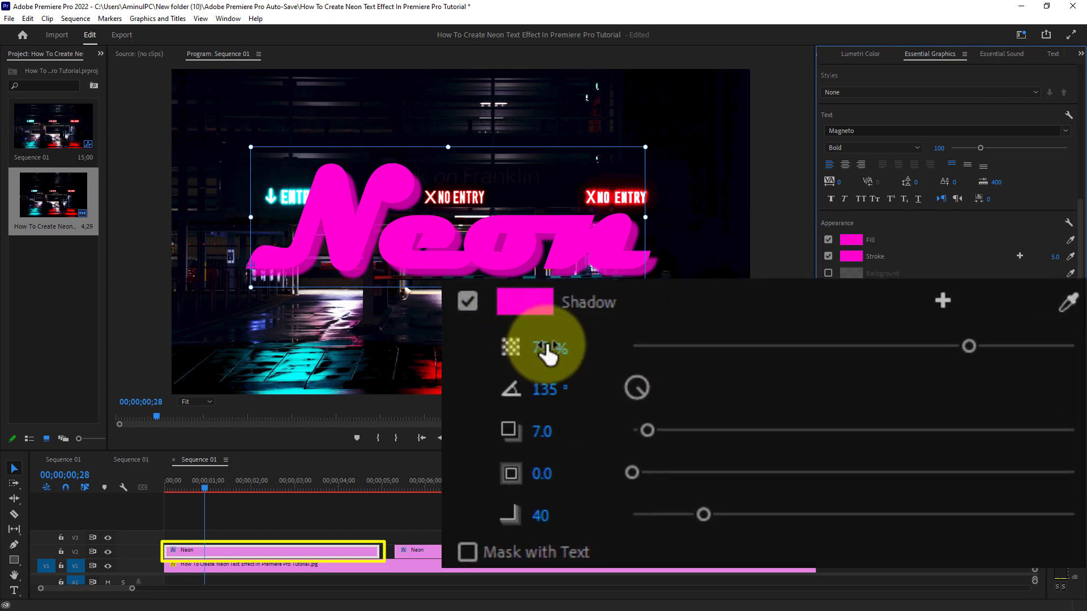
{"action": "type", "text": "15"}
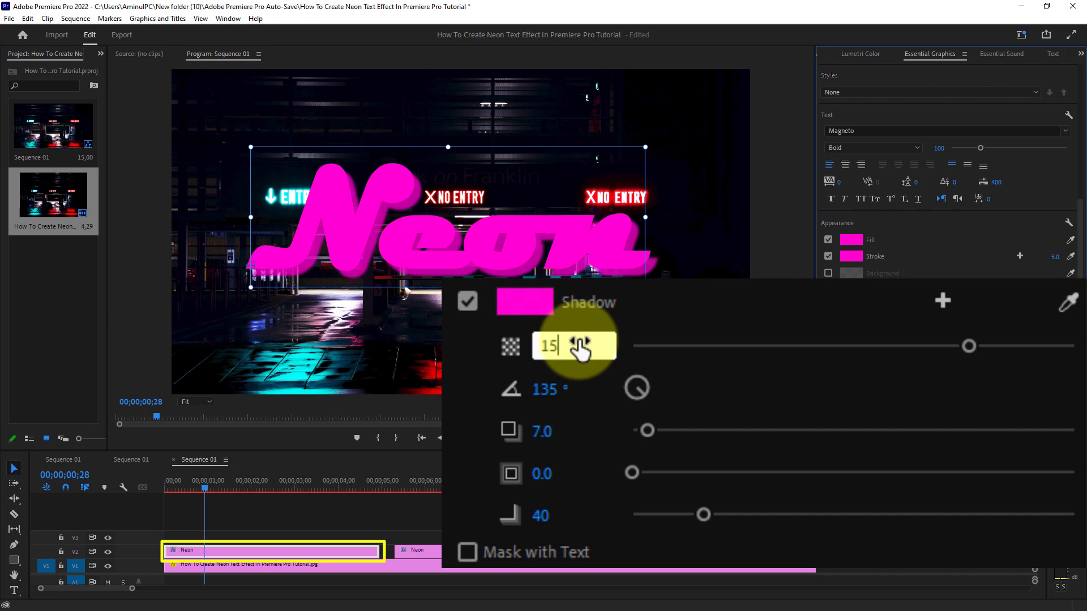
{"action": "key", "text": "Return"}
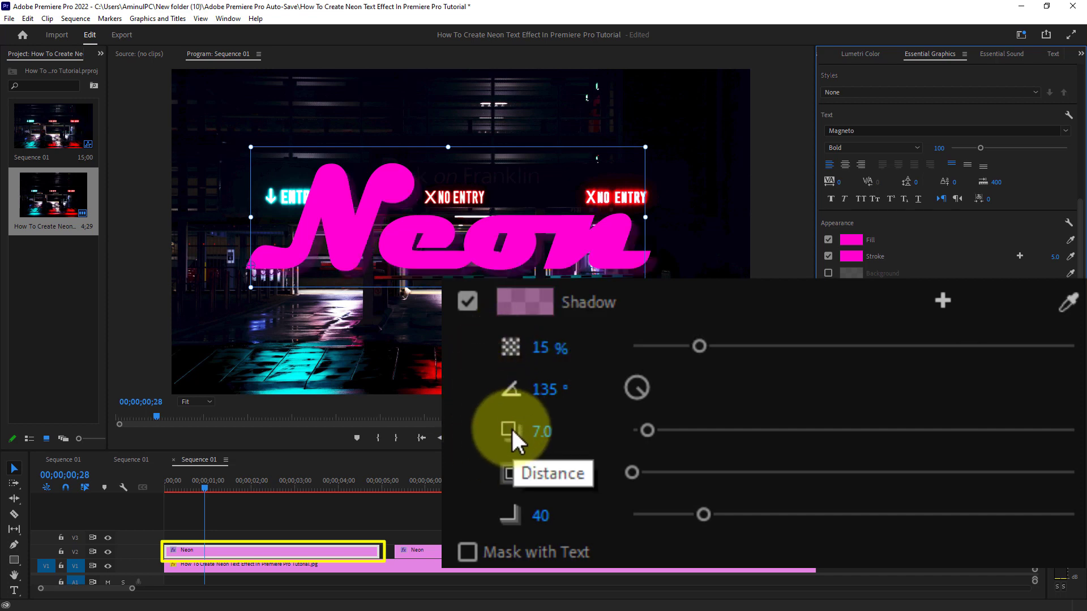
{"action": "left_click", "coordinate": [646, 430]}
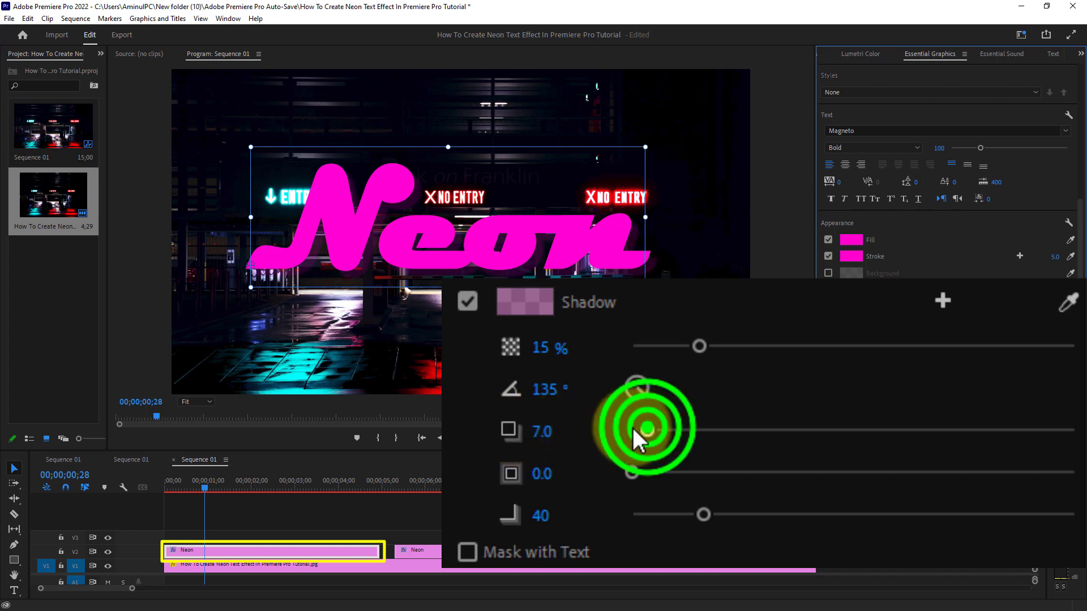
{"action": "left_click_drag", "start_coordinate": [634, 430], "coordinate": [614, 429]}
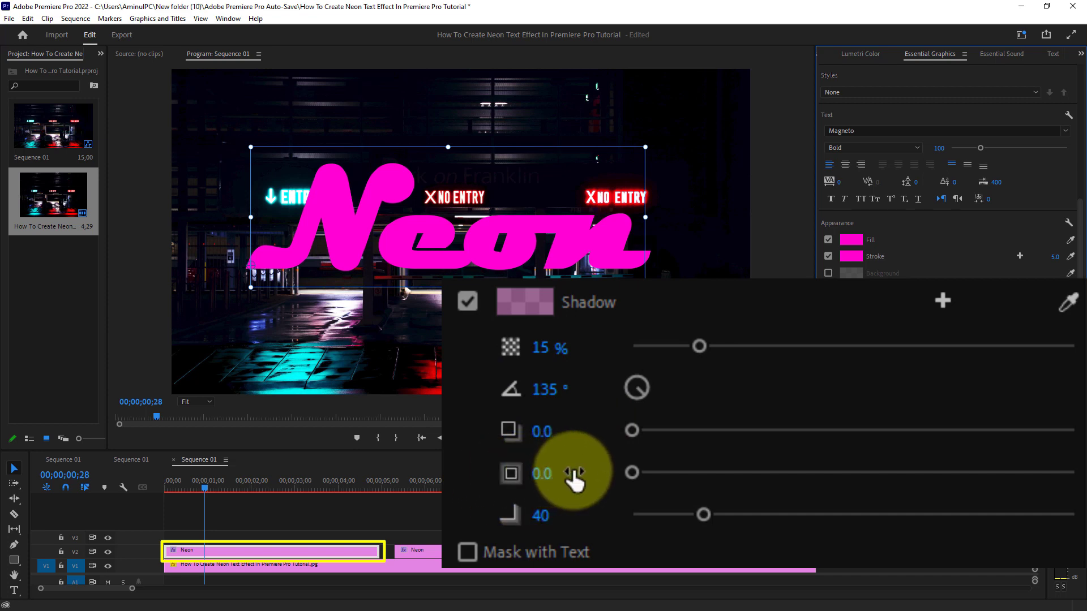
- Set the first Neon text's shadow size to 100 and its blur to 250
{"action": "left_click", "coordinate": [630, 467]}
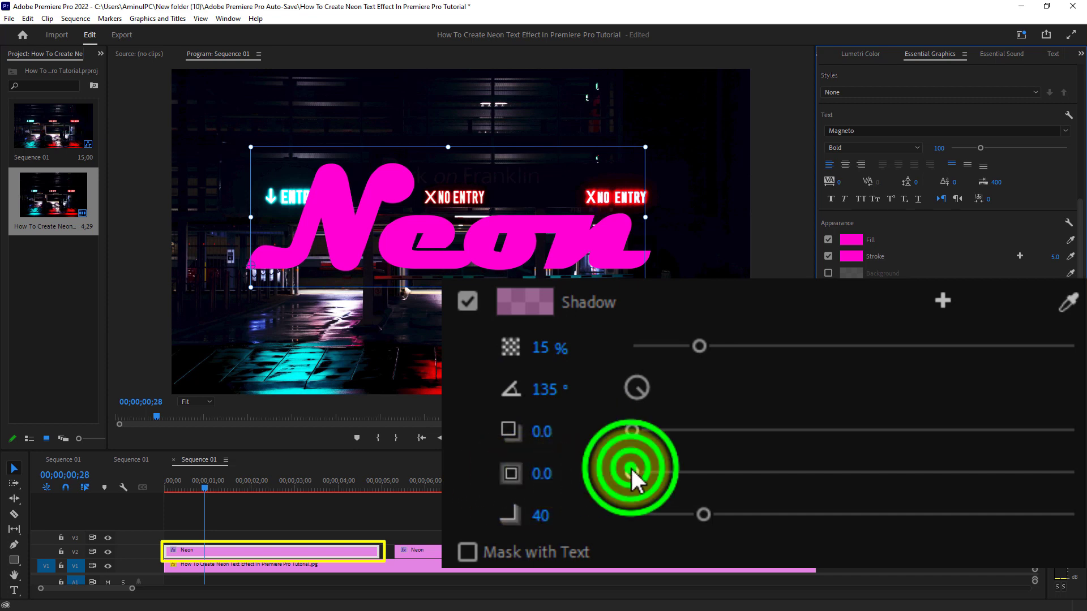
{"action": "left_click_drag", "start_coordinate": [909, 471], "coordinate": [1078, 473]}
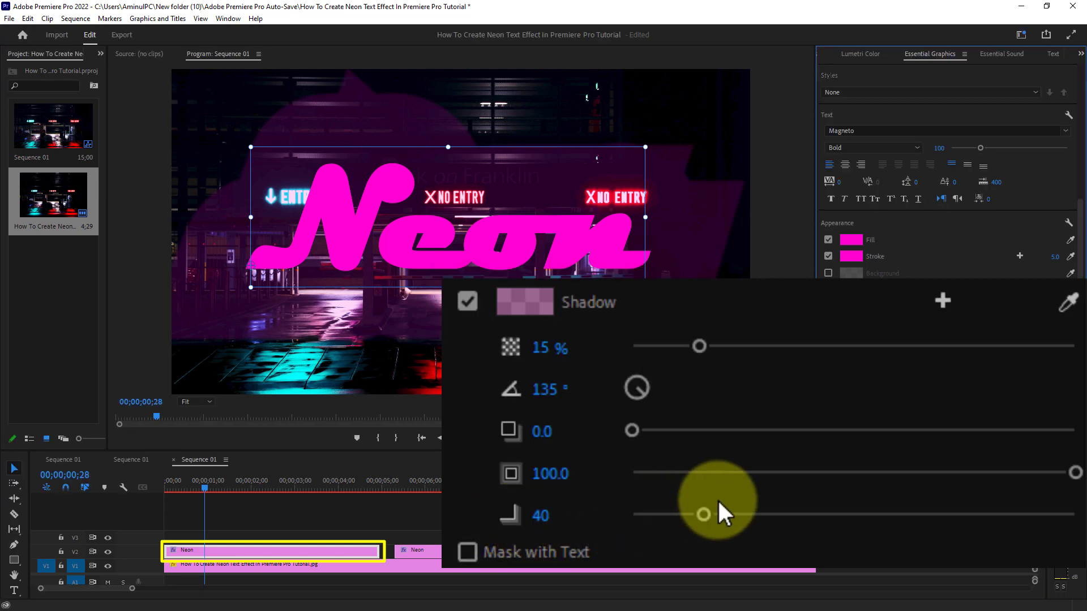
{"action": "left_click_drag", "start_coordinate": [705, 515], "coordinate": [709, 514]}
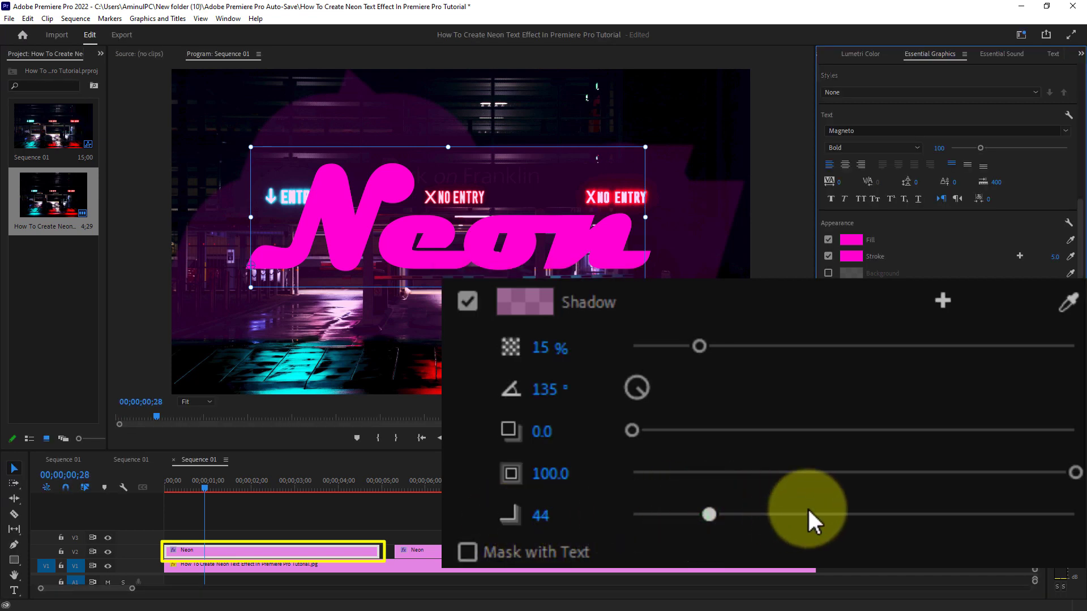
{"action": "left_click", "coordinate": [886, 514]}
{"action": "left_click", "coordinate": [952, 514]}
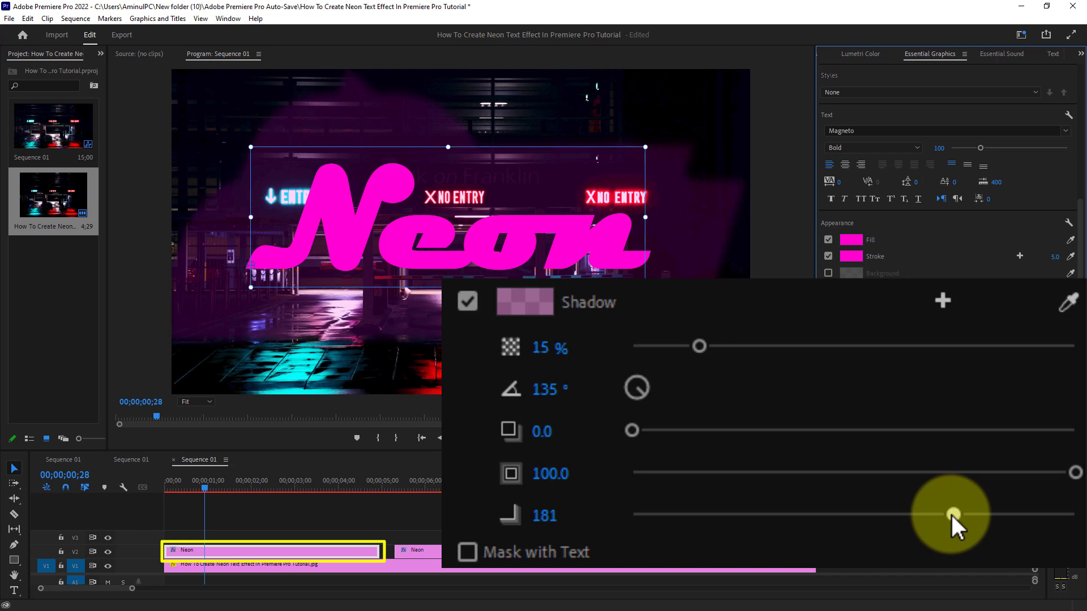
{"action": "left_click_drag", "start_coordinate": [949, 513], "coordinate": [1075, 514]}
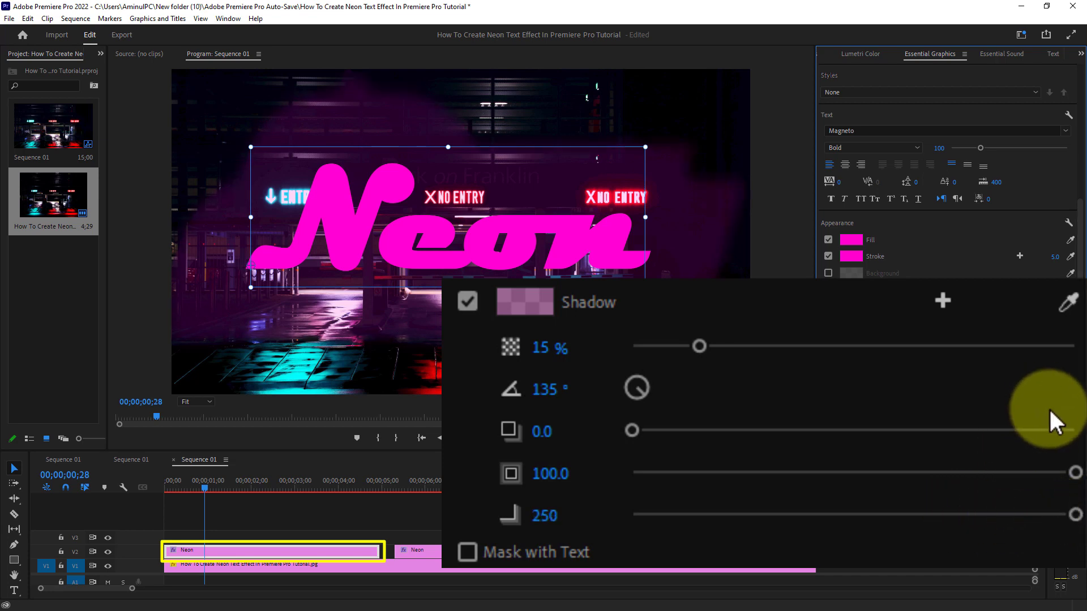
- Find the Gaussian Blur video effect and apply it to the first Neon clip in the timeline
{"action": "left_click", "coordinate": [227, 18]}
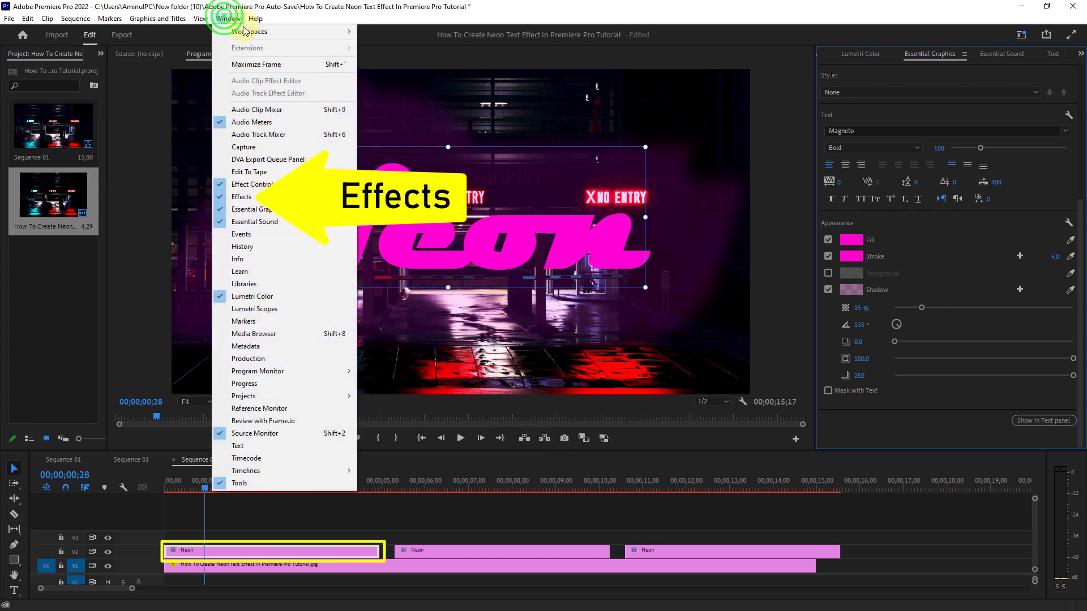
{"action": "left_click", "coordinate": [249, 198]}
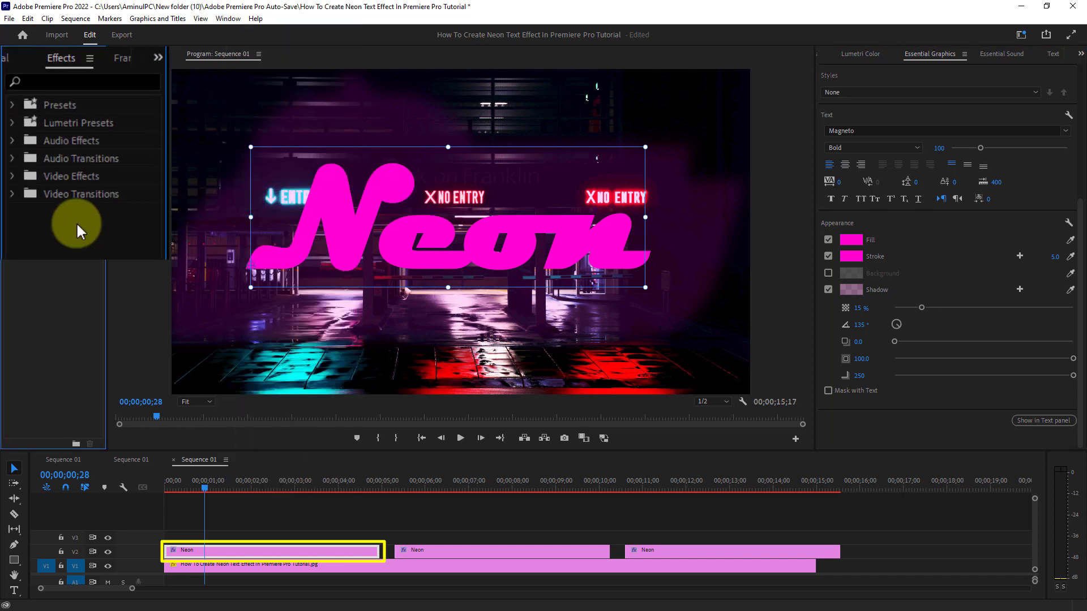
{"action": "left_click", "coordinate": [35, 67]}
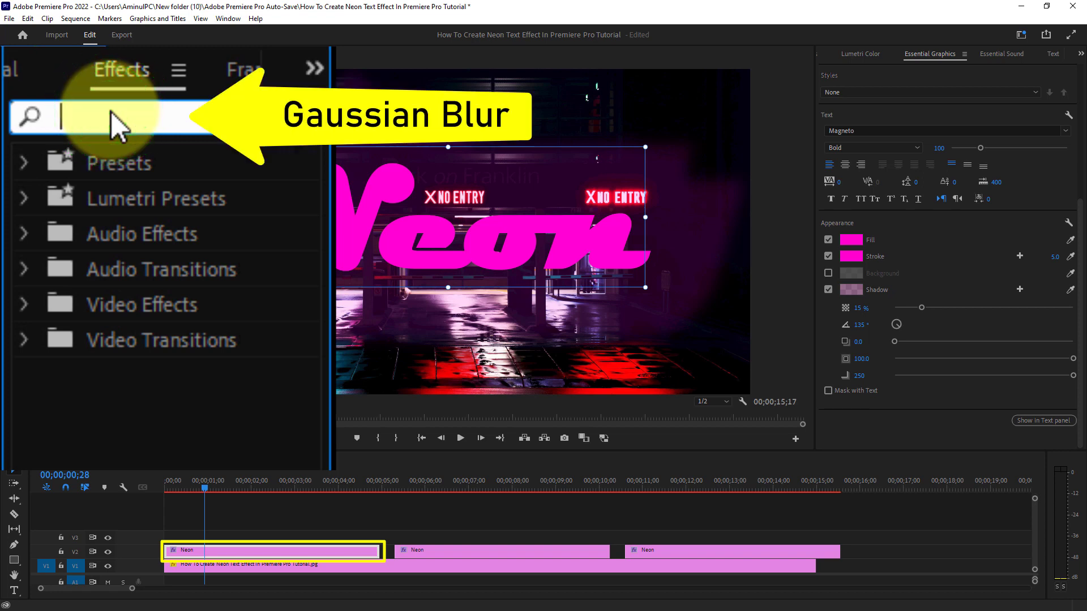
{"action": "type", "text": "Gau"}
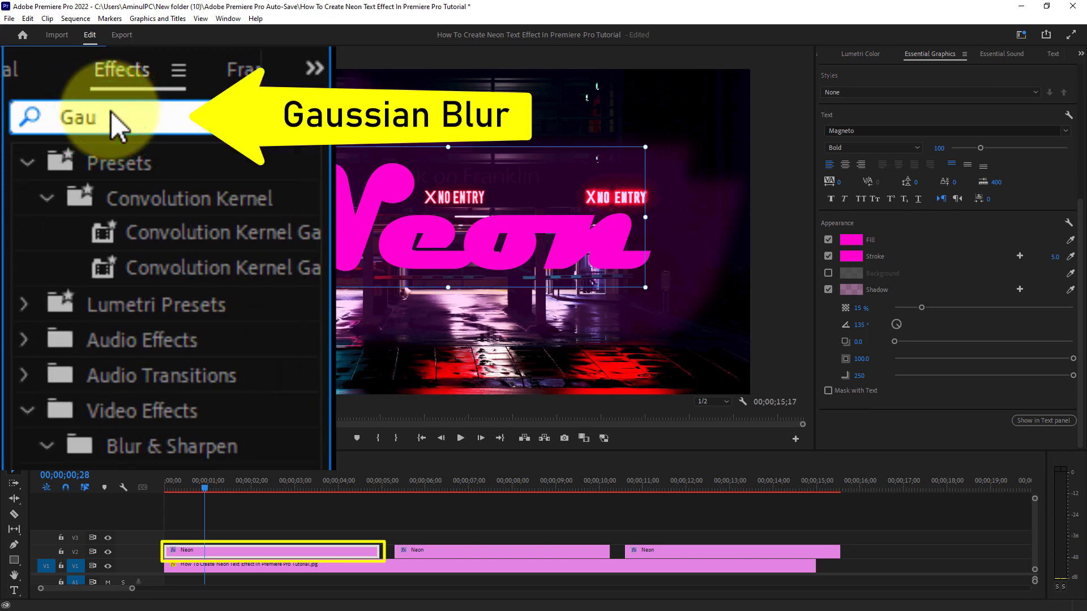
{"action": "type", "text": "ssian Blur"}
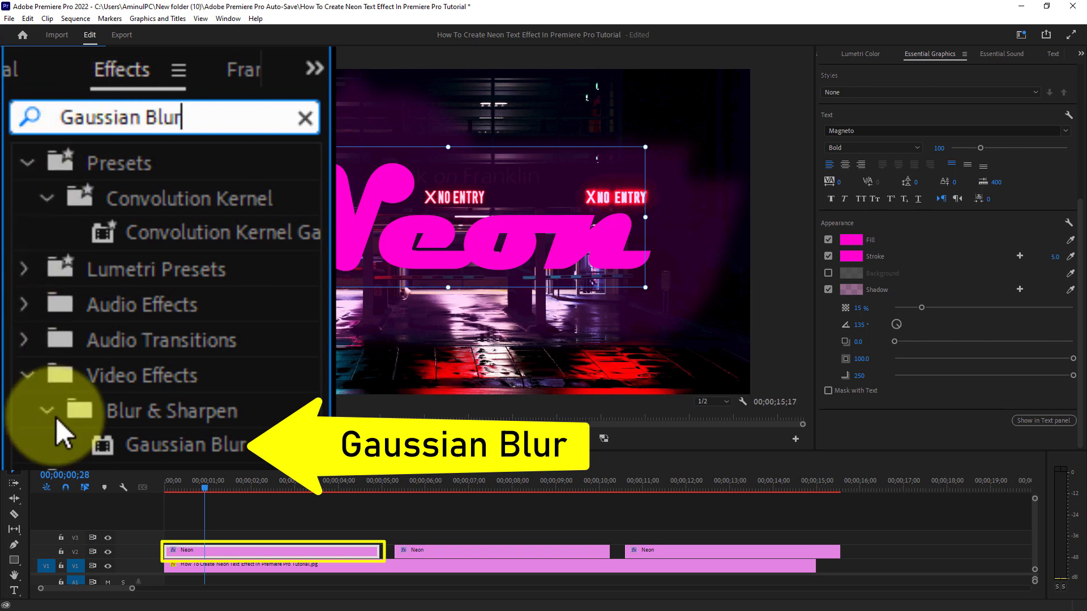
{"action": "left_click", "coordinate": [174, 453]}
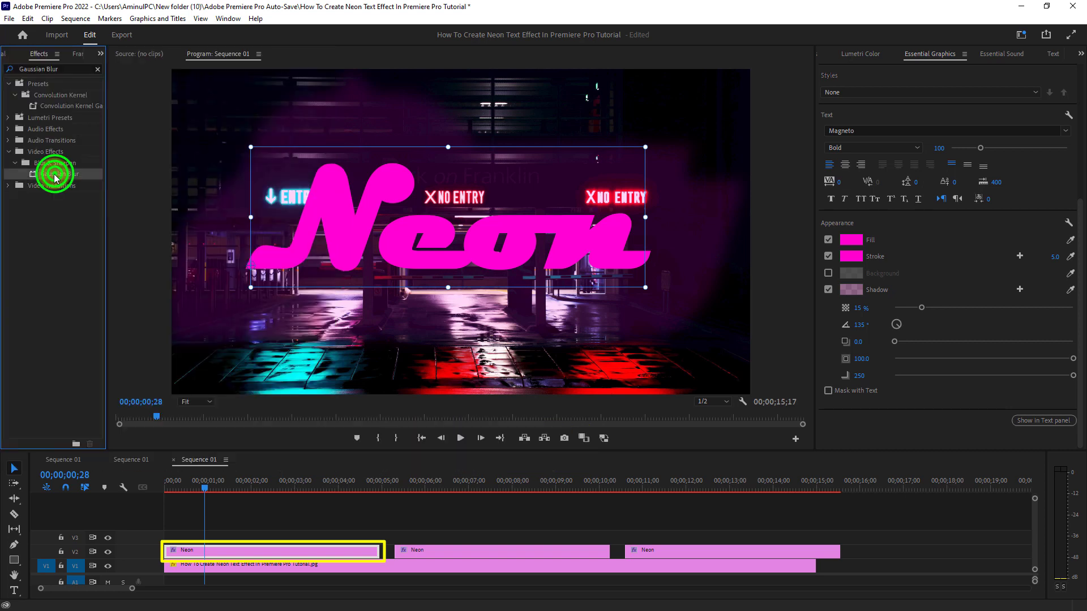
{"action": "left_click_drag", "start_coordinate": [55, 177], "coordinate": [228, 551]}
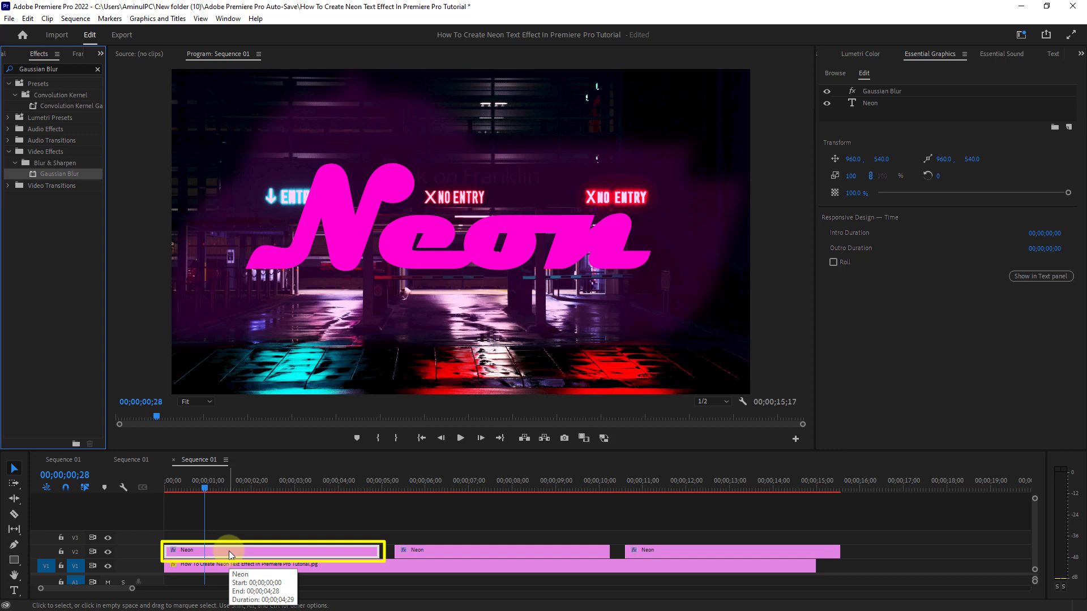
- Set the Blurriness of the first Neon clip's Gaussian Blur to 300 in Effect Controls
{"action": "left_click", "coordinate": [1081, 55]}
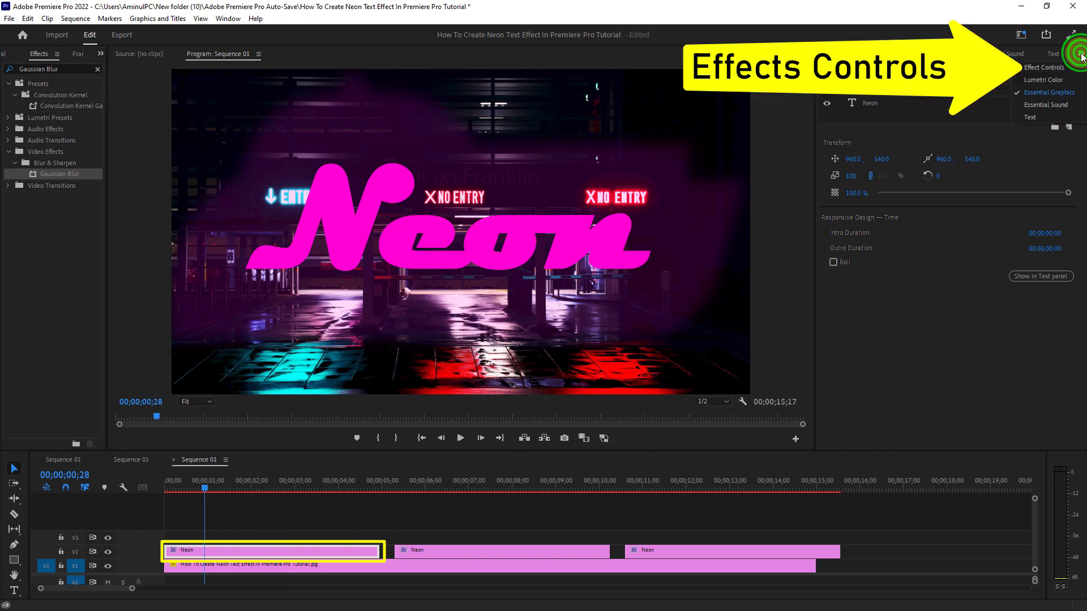
{"action": "left_click", "coordinate": [1040, 68]}
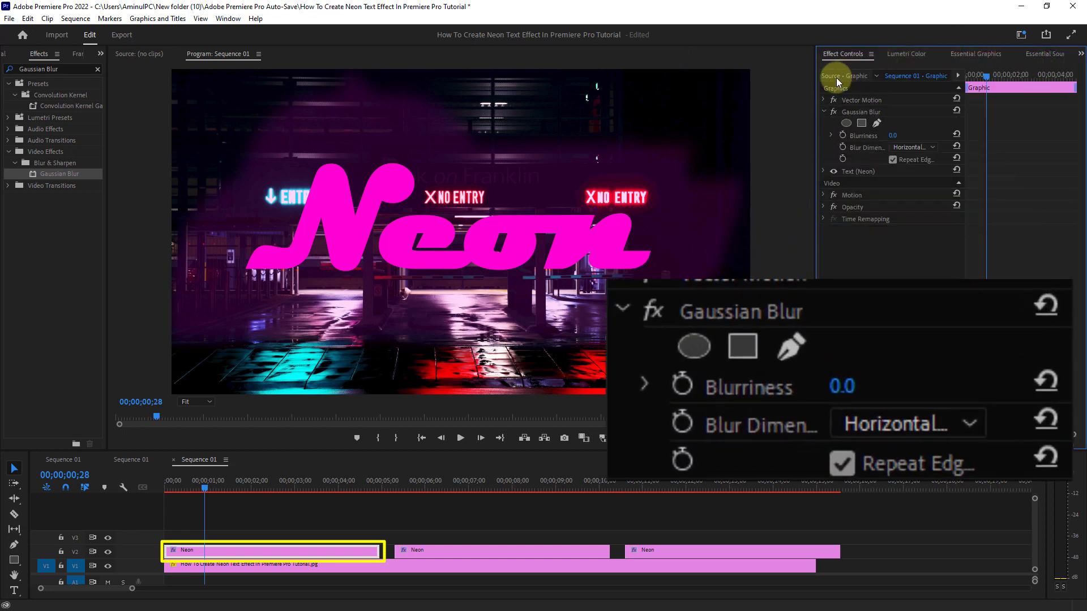
{"action": "left_click", "coordinate": [858, 111]}
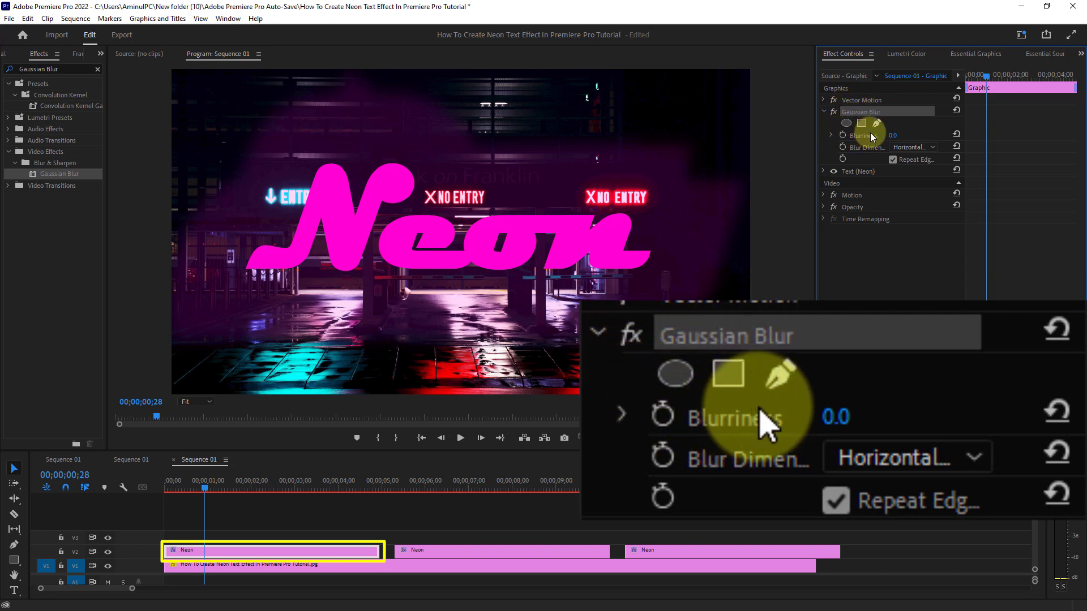
{"action": "left_click_drag", "start_coordinate": [892, 135], "coordinate": [1075, 138]}
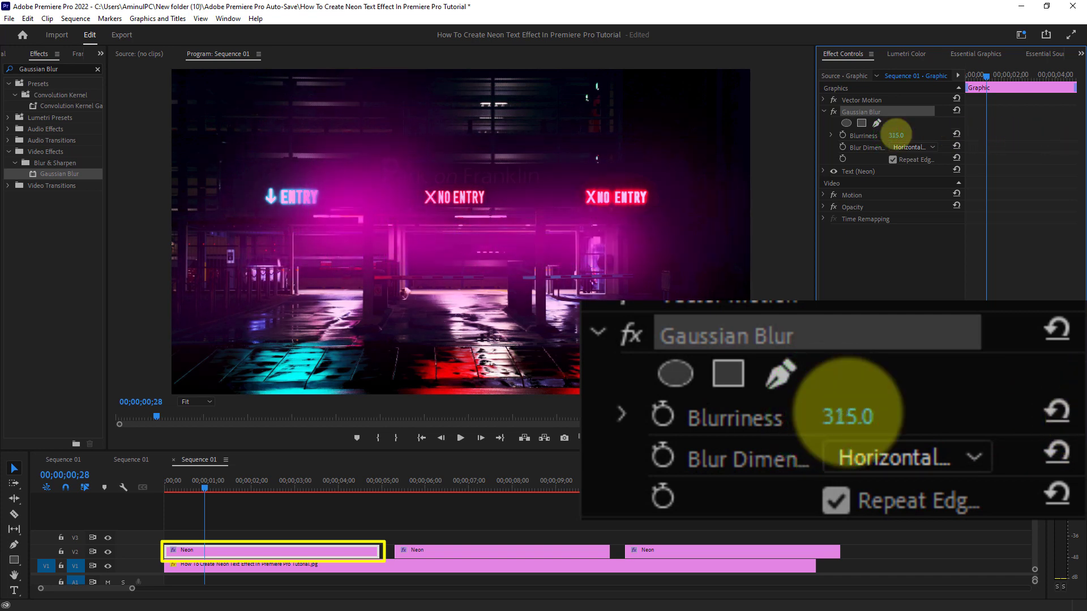
{"action": "left_click_drag", "start_coordinate": [896, 134], "coordinate": [888, 136]}
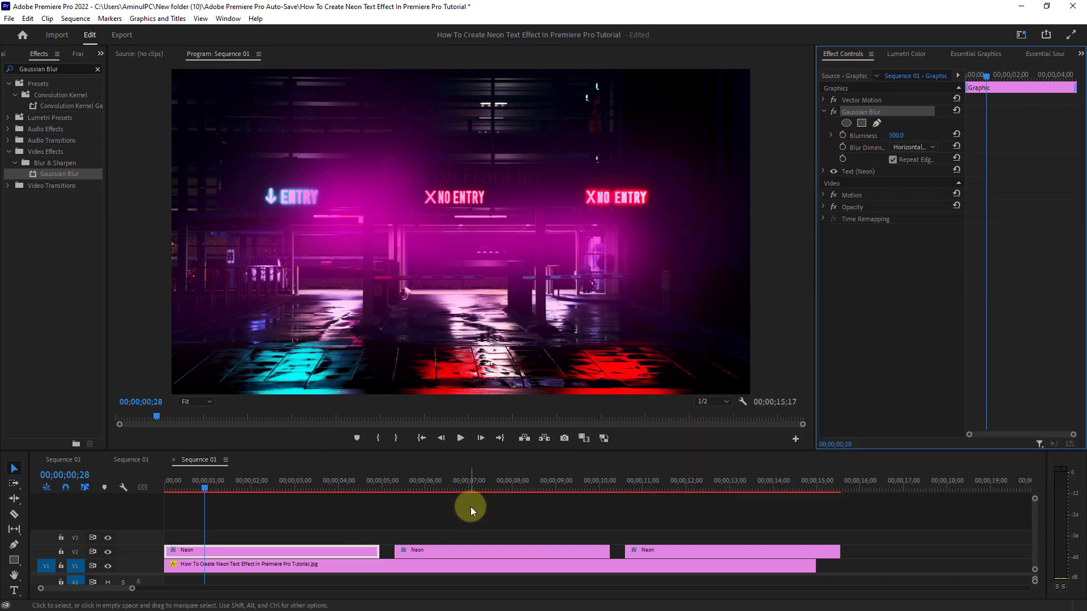
- Move the playhead over the second Neon clip and set its text's fill color to FF00D2 in Essential Graphics
{"action": "left_click", "coordinate": [473, 485]}
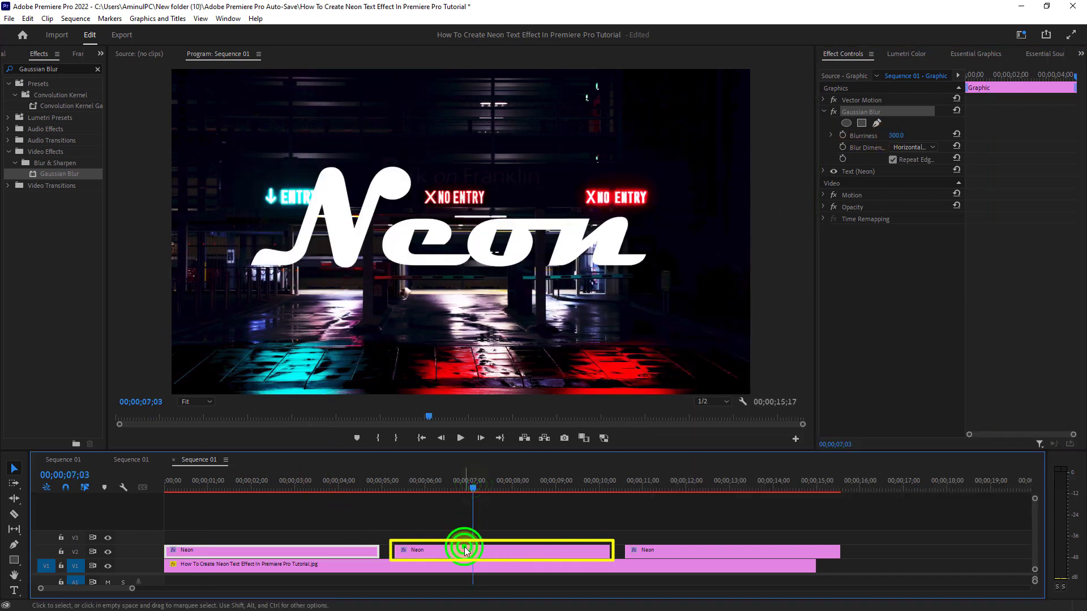
{"action": "left_click", "coordinate": [464, 547]}
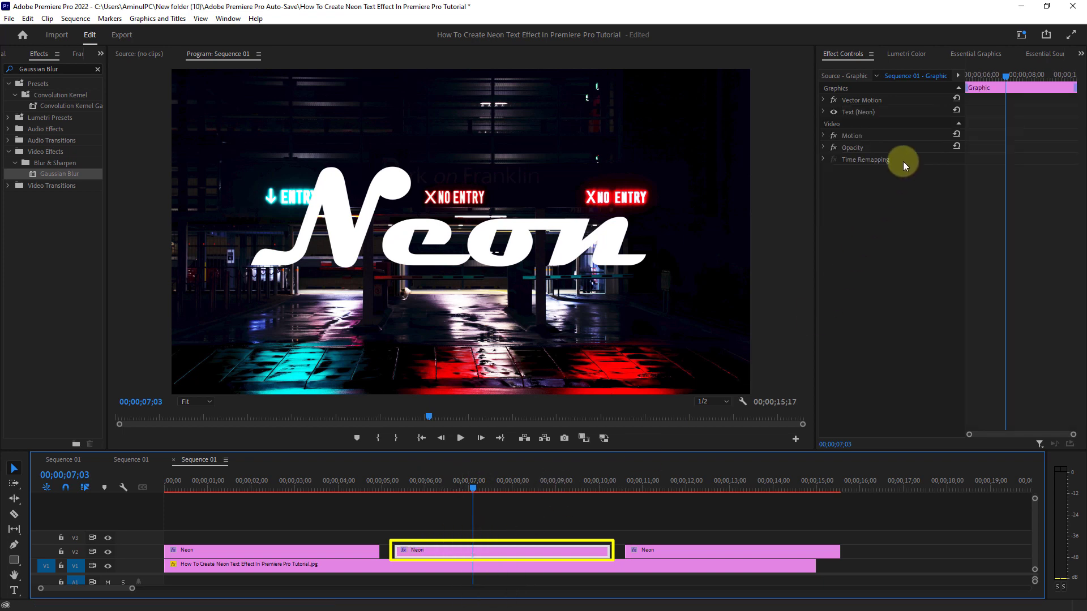
{"action": "left_click", "coordinate": [975, 54]}
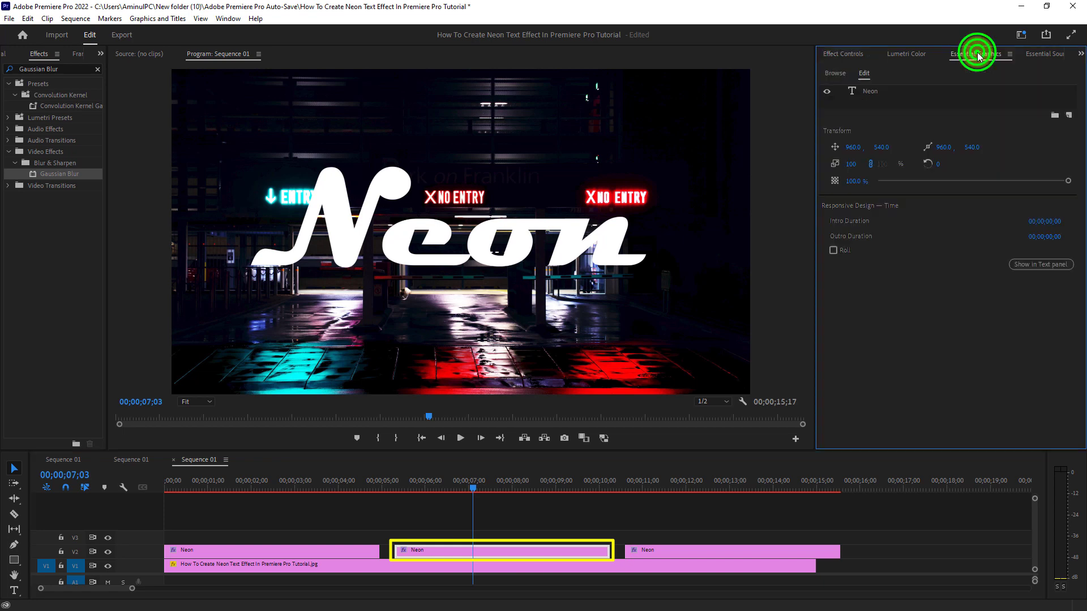
{"action": "left_click", "coordinate": [868, 93]}
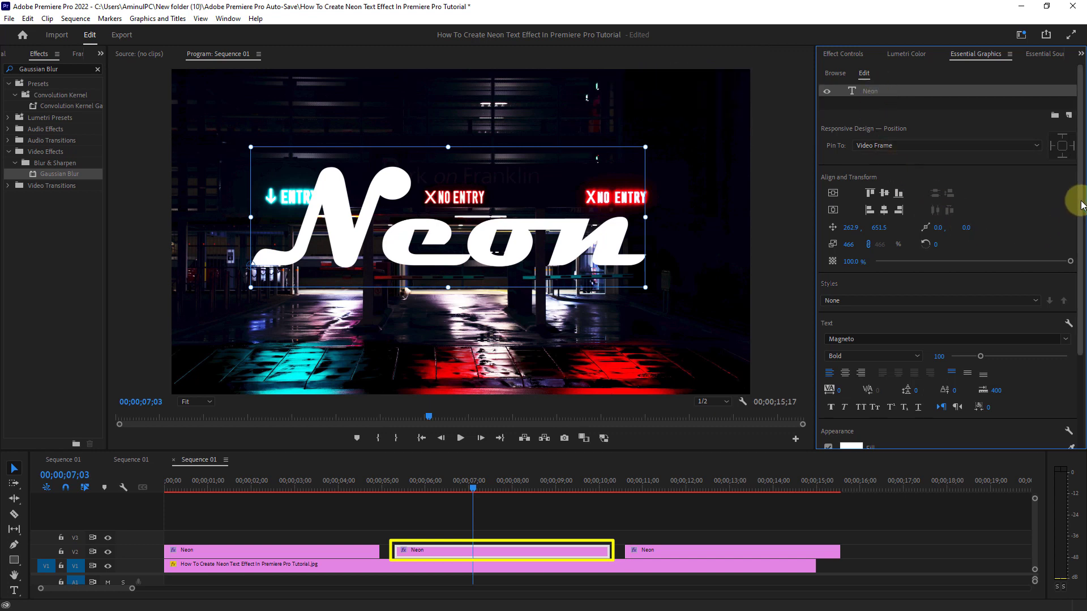
{"action": "left_click_drag", "start_coordinate": [1081, 204], "coordinate": [1081, 342]}
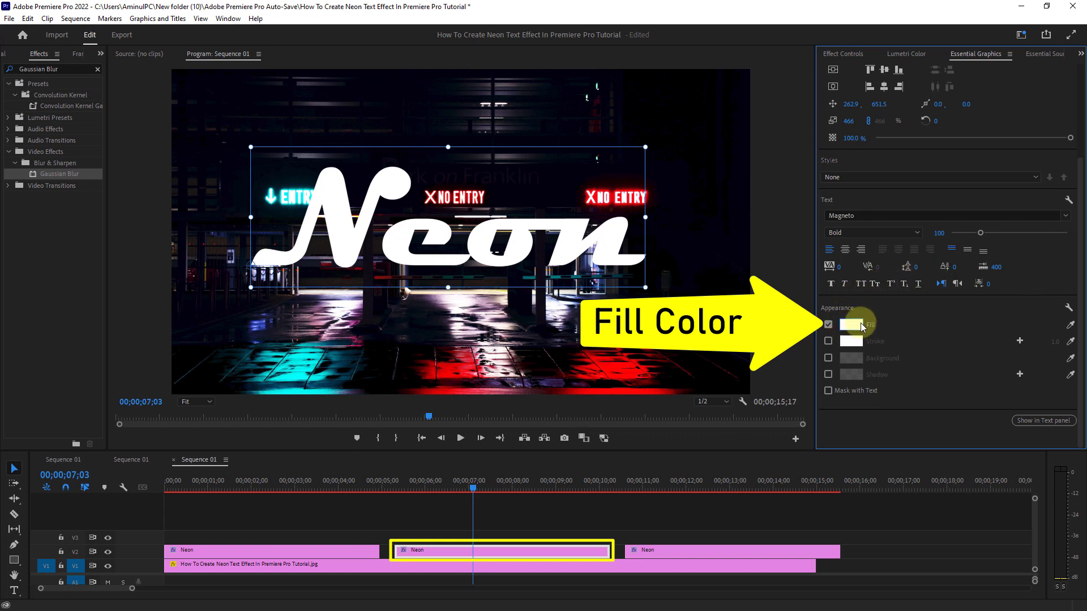
{"action": "left_click", "coordinate": [852, 327]}
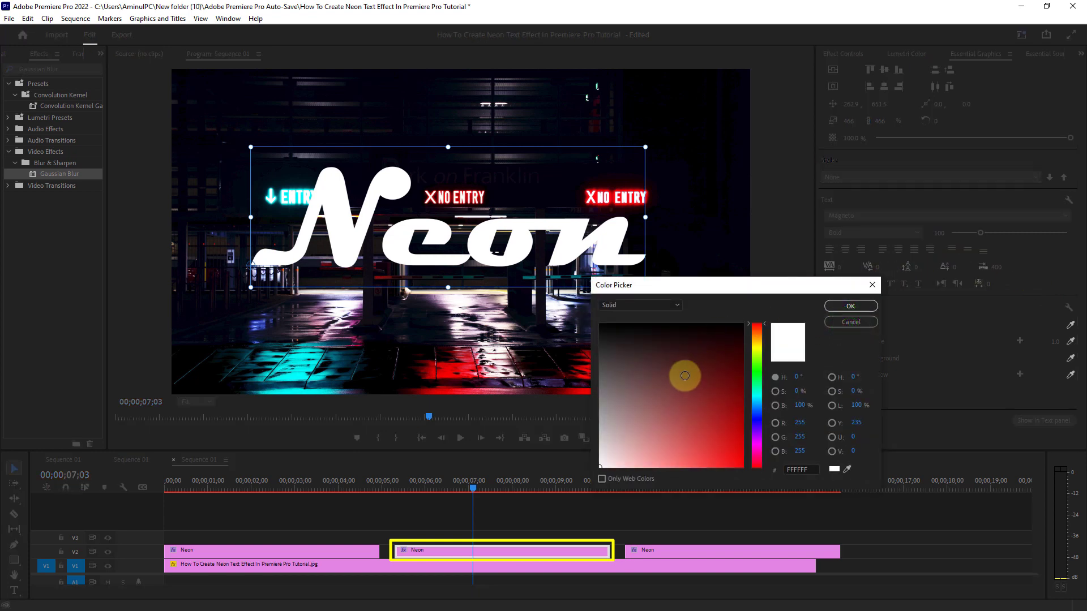
{"action": "left_click", "coordinate": [813, 470]}
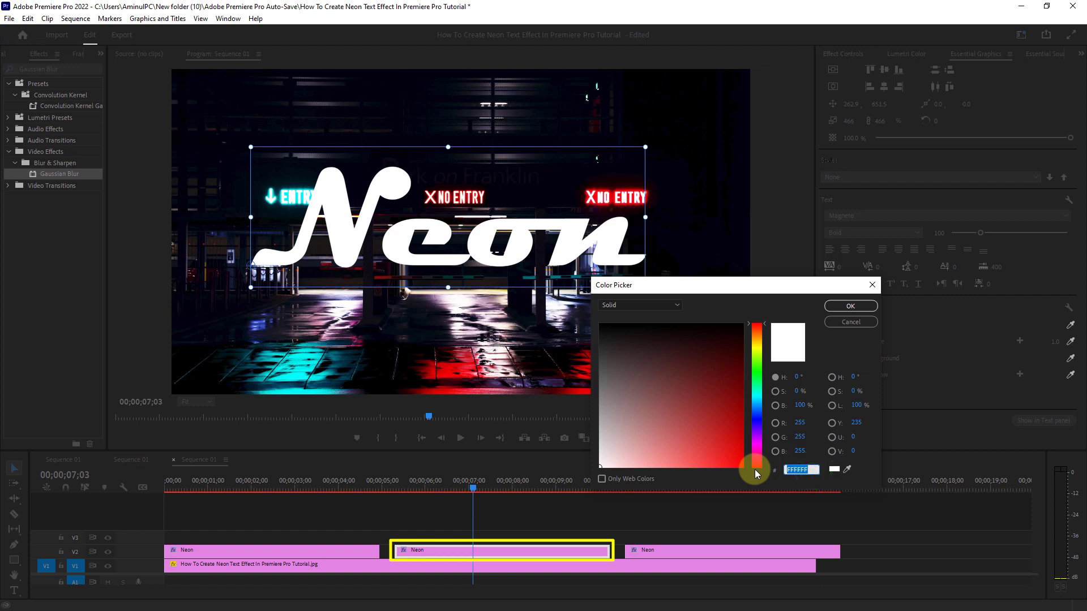
{"action": "type", "text": "ff00d2"}
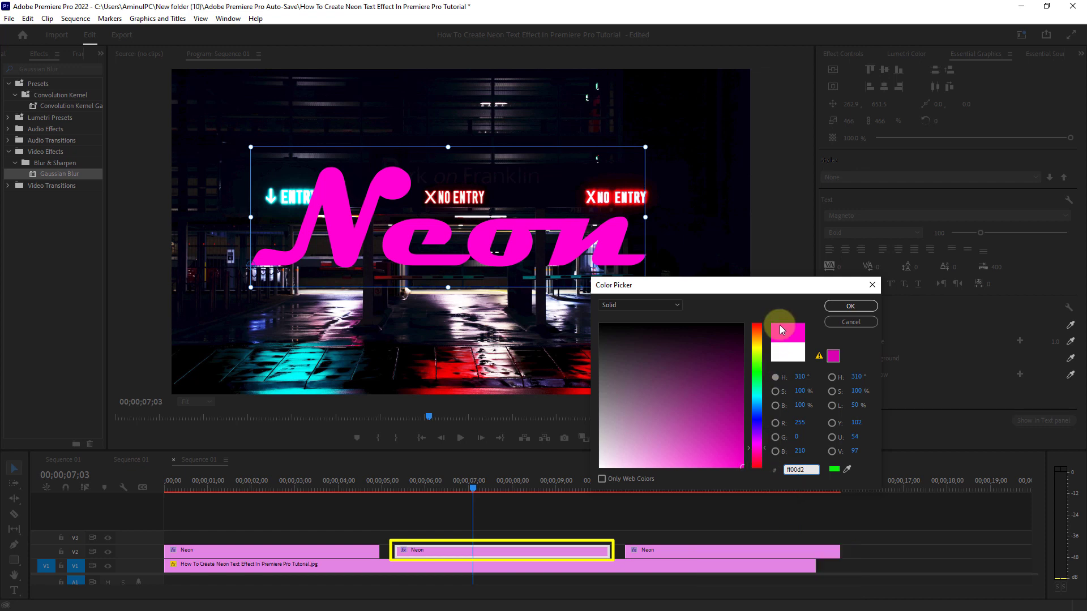
{"action": "left_click", "coordinate": [838, 306]}
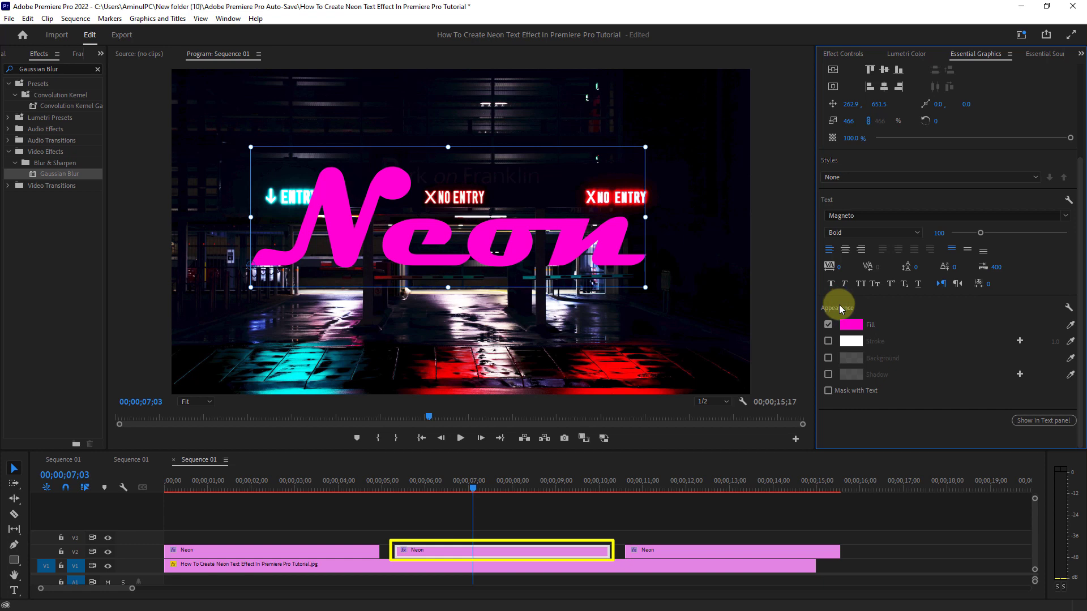
- Enable a stroke on the second Neon clip's text and set its color to FF00D2
{"action": "left_click", "coordinate": [827, 342]}
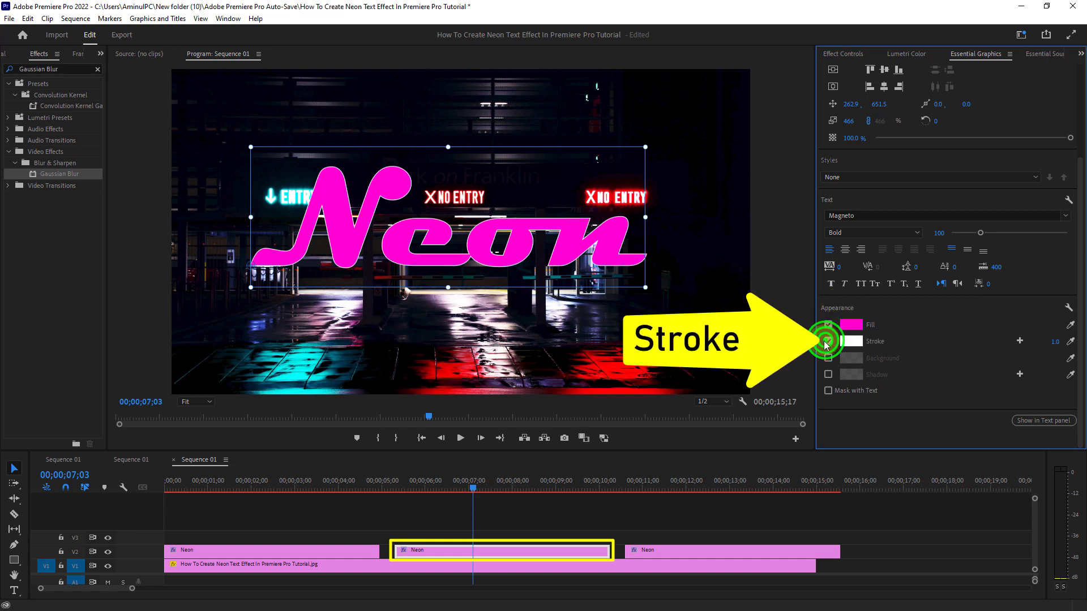
{"action": "left_click", "coordinate": [851, 341]}
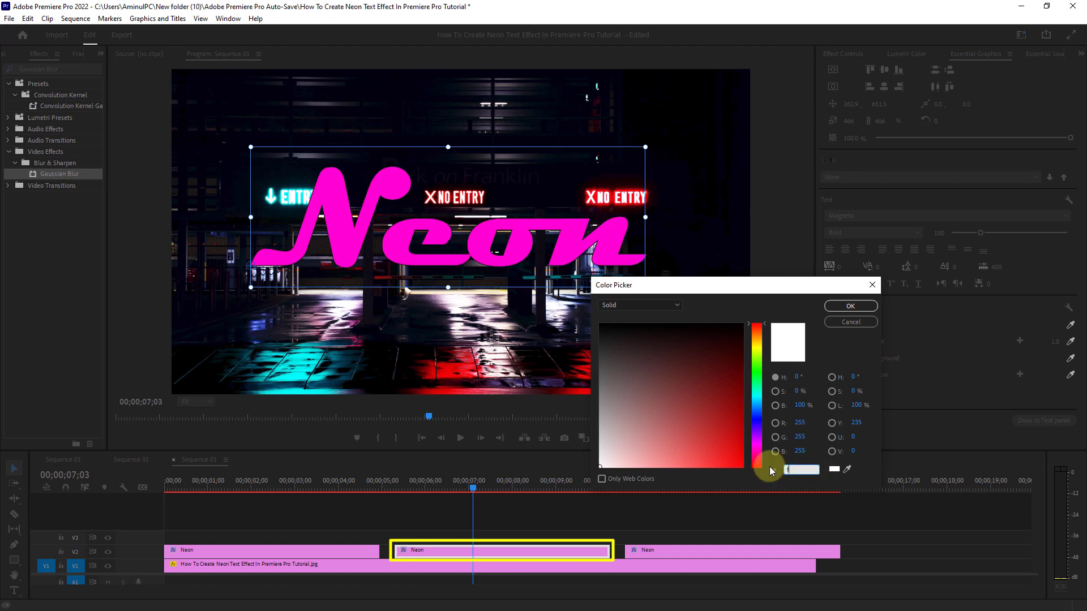
{"action": "type", "text": "ff00d2"}
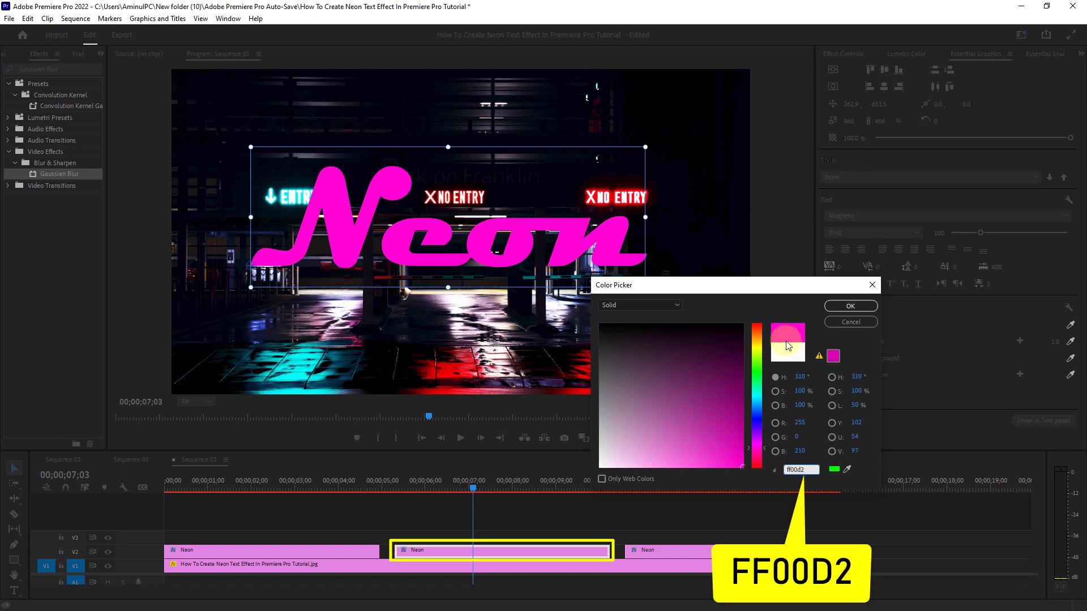
{"action": "left_click", "coordinate": [850, 306]}
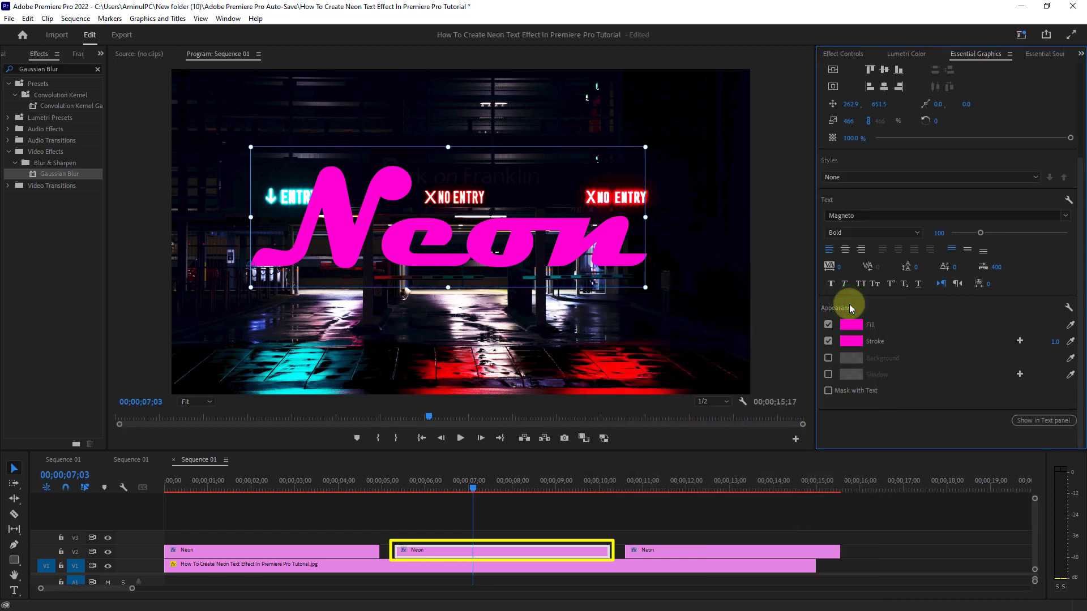
- Set the stroke width of the second Neon clip's text to 5
{"action": "left_click", "coordinate": [1053, 339]}
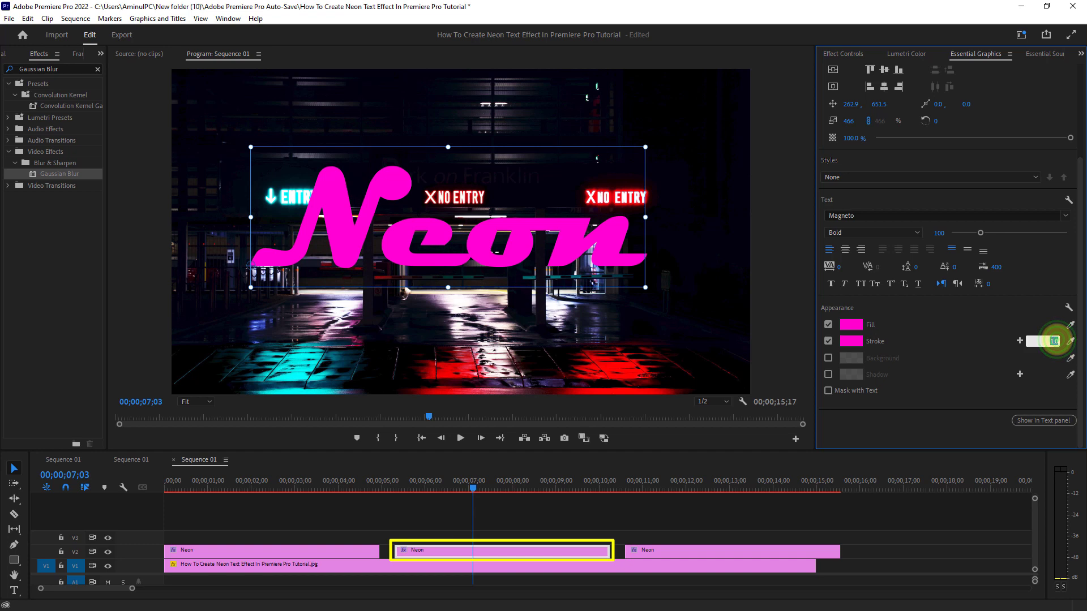
{"action": "type", "text": "5"}
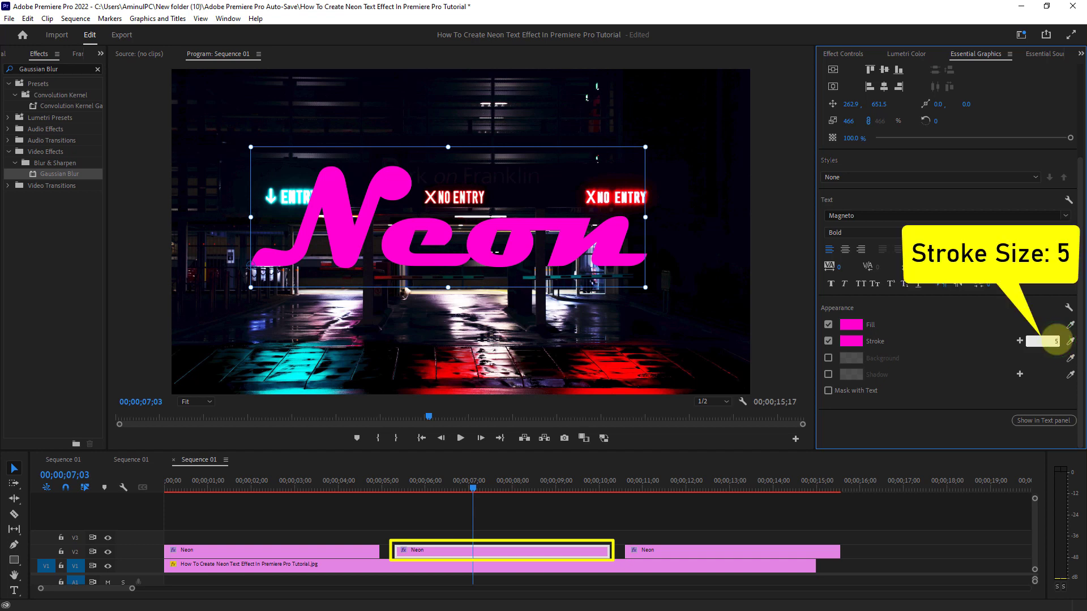
{"action": "key", "text": "Return"}
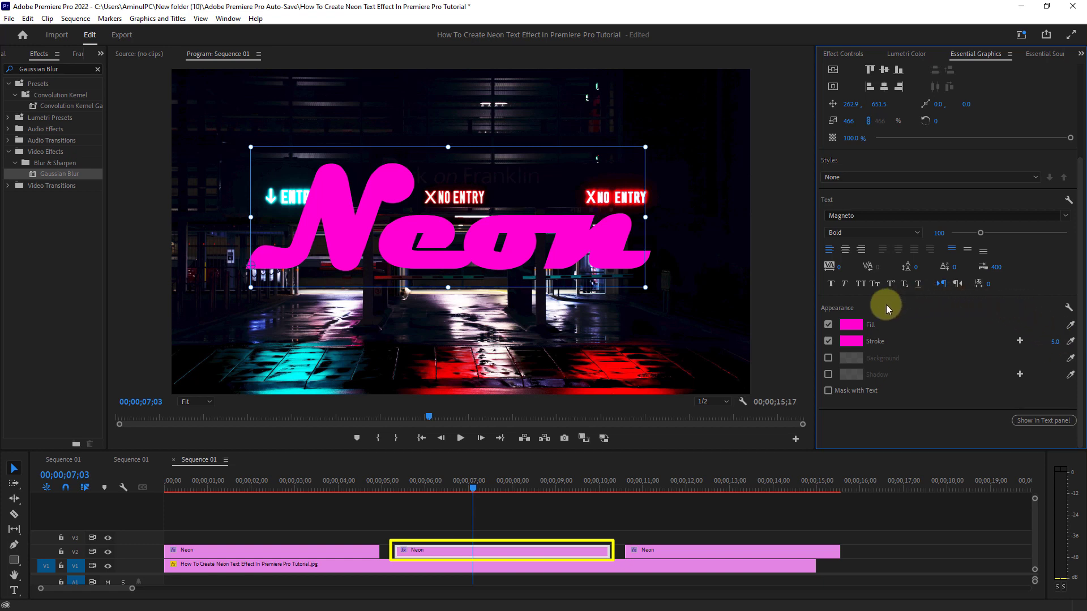
- Enable a shadow on the second Neon clip's text and set its color to FF00D2
{"action": "left_click", "coordinate": [828, 374]}
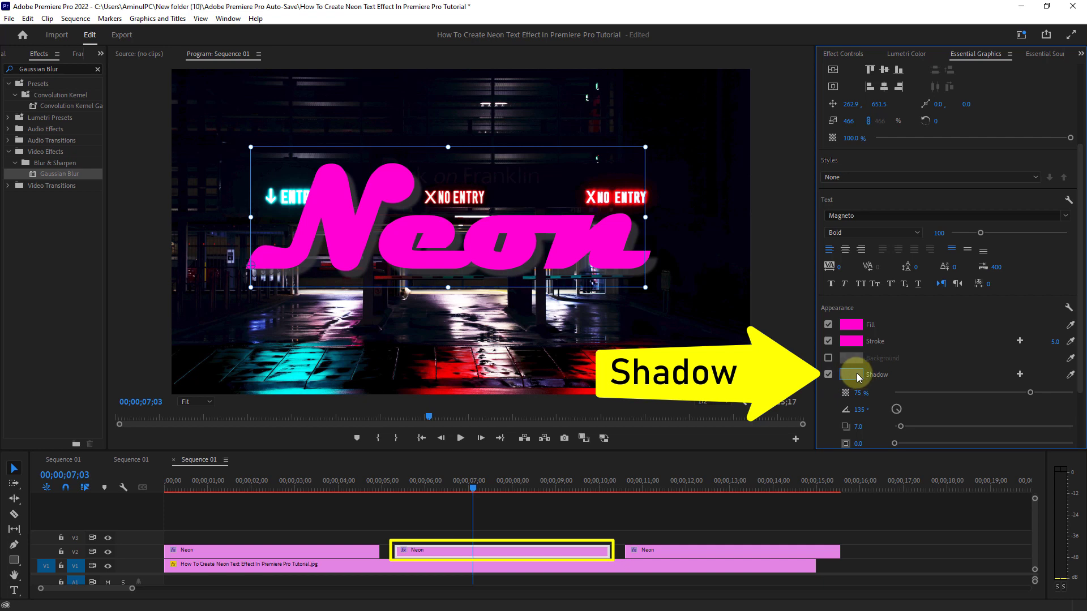
{"action": "left_click", "coordinate": [860, 376]}
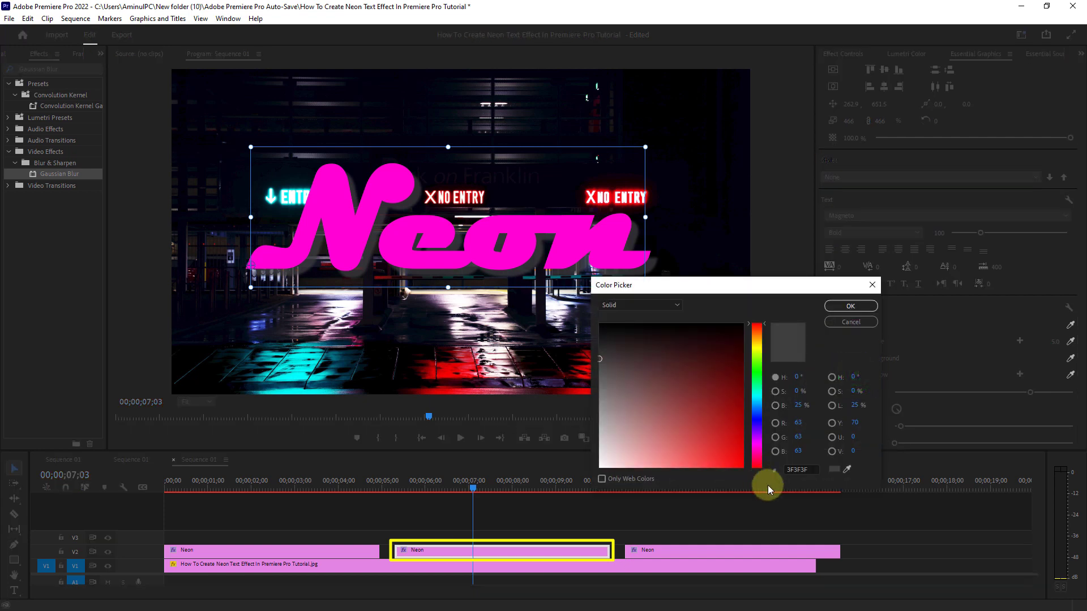
{"action": "left_click", "coordinate": [815, 468]}
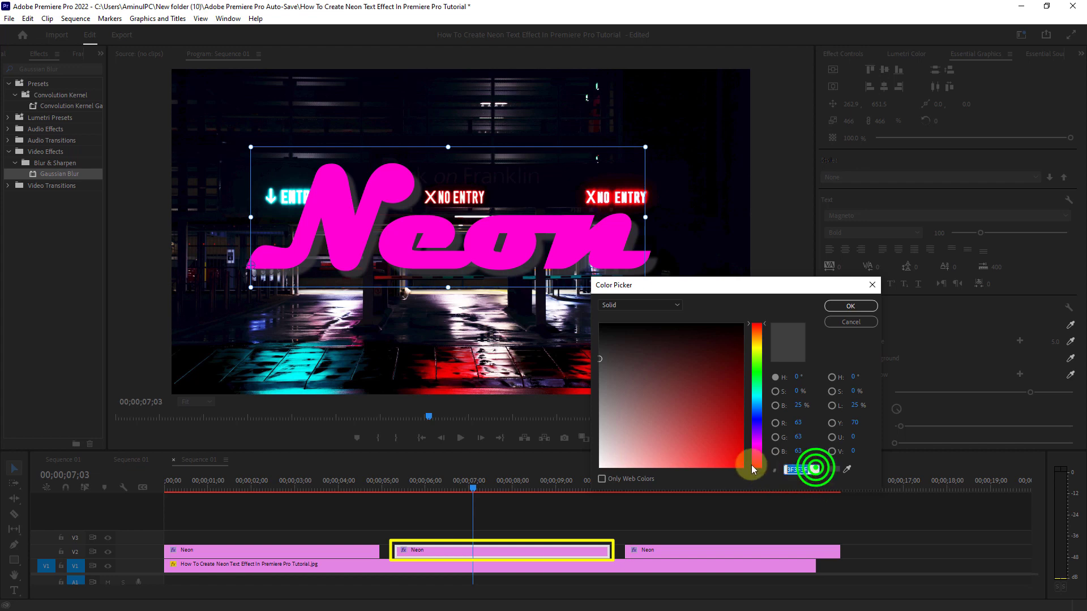
{"action": "type", "text": "ff"}
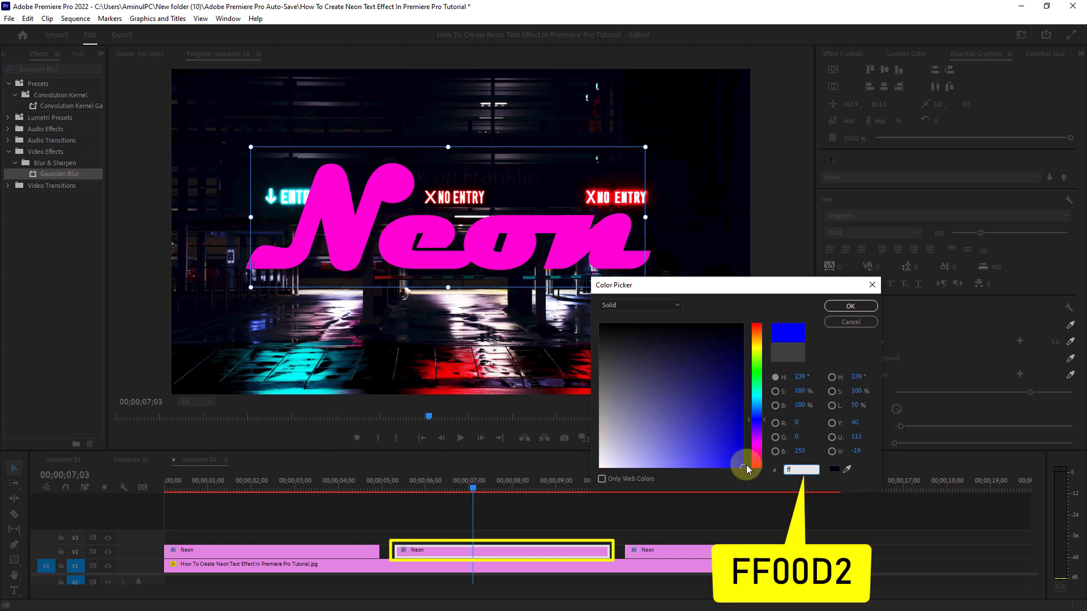
{"action": "type", "text": "00"}
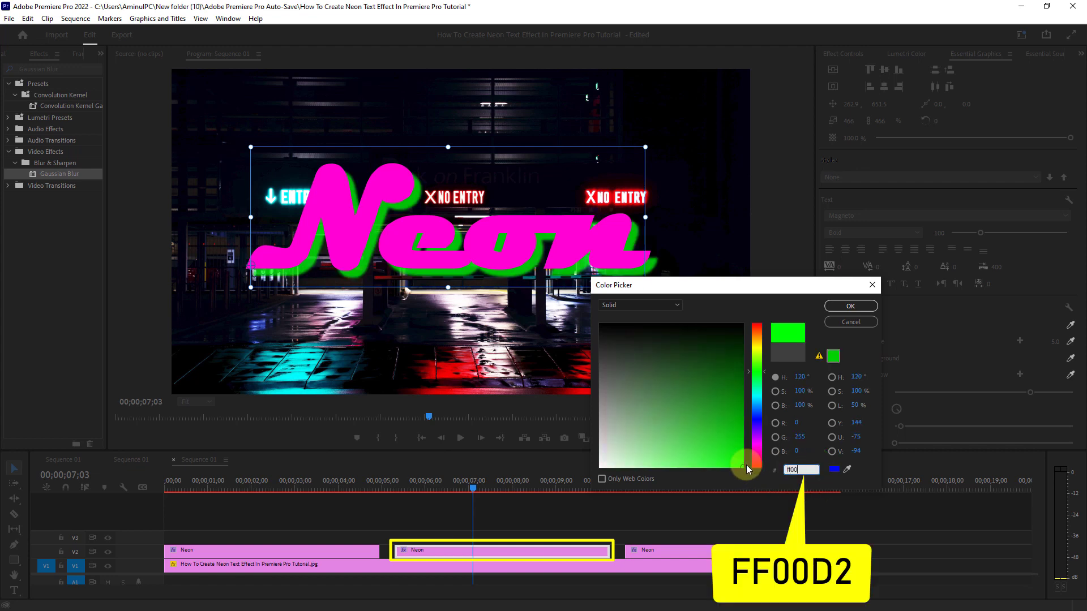
{"action": "type", "text": "d2"}
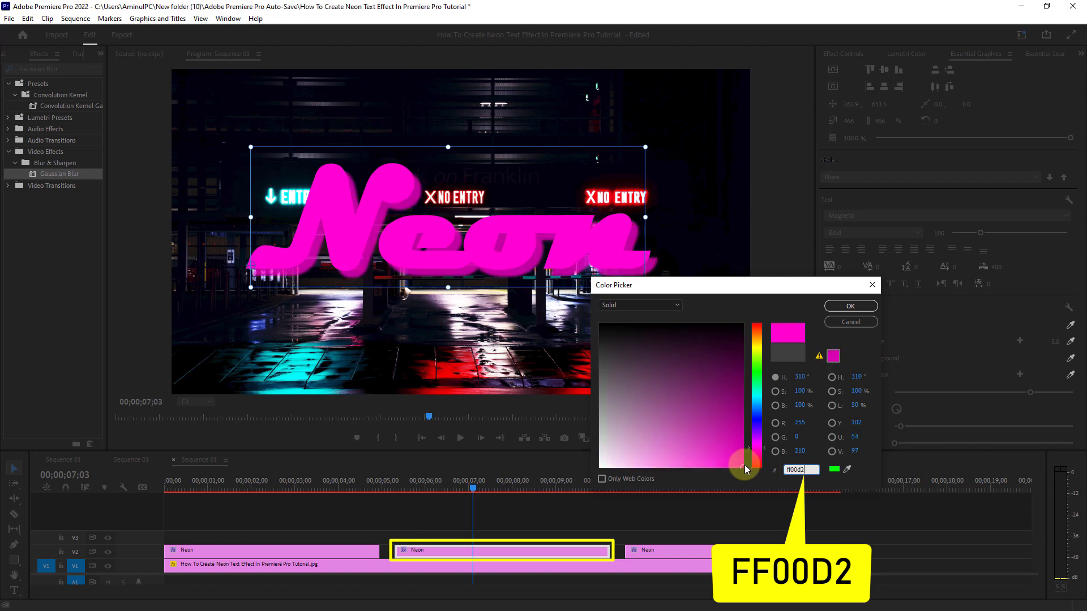
{"action": "left_click", "coordinate": [851, 306]}
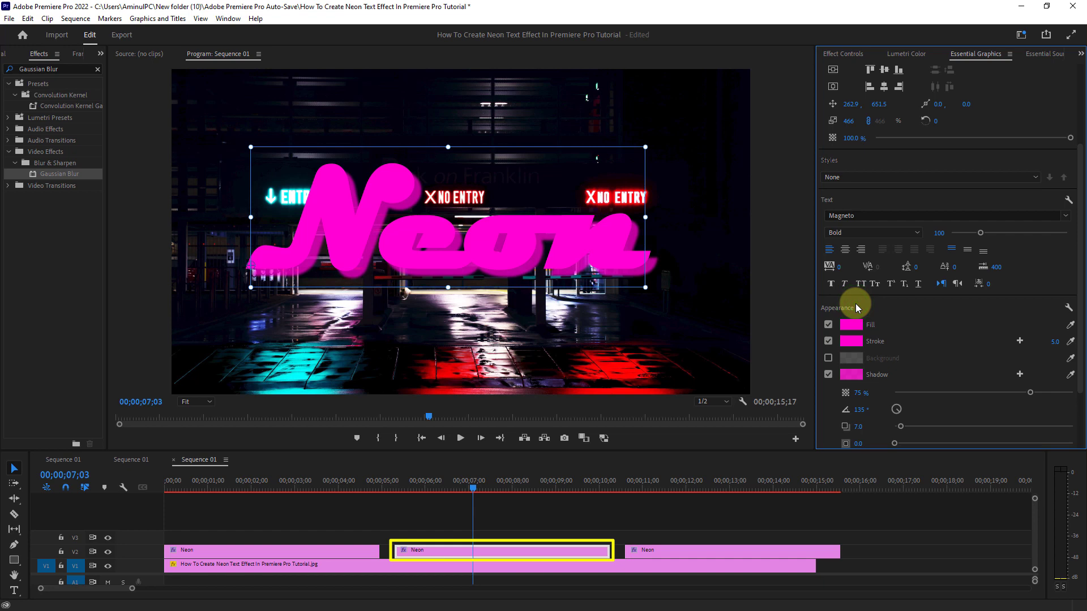
- Set the second Neon text's shadow distance to 0, size to 5.1 and blur to 150
{"action": "left_click_drag", "start_coordinate": [1080, 264], "coordinate": [1085, 343]}
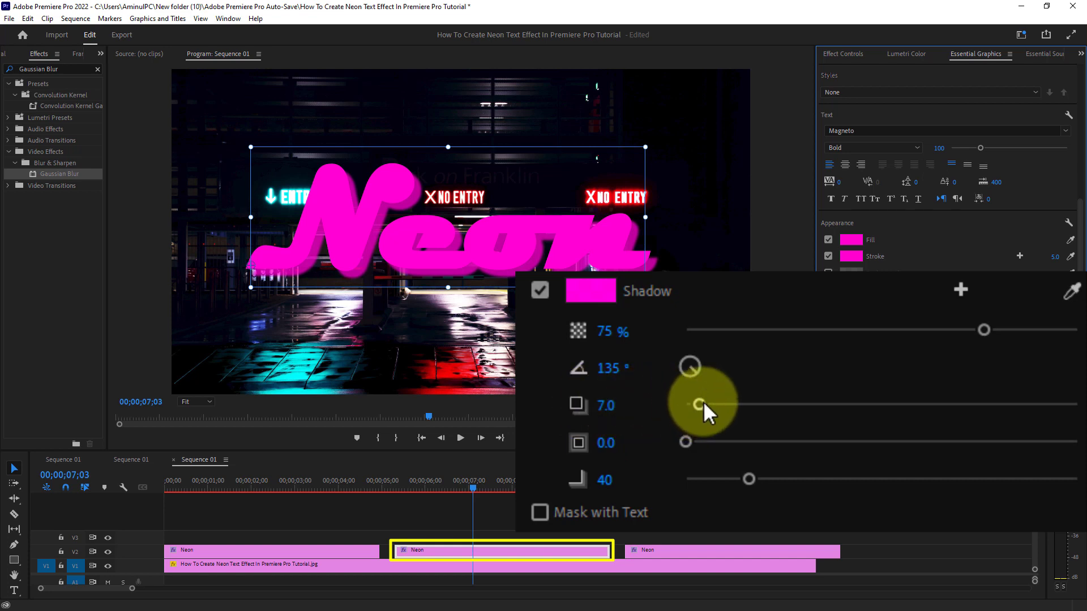
{"action": "left_click_drag", "start_coordinate": [703, 401], "coordinate": [666, 403]}
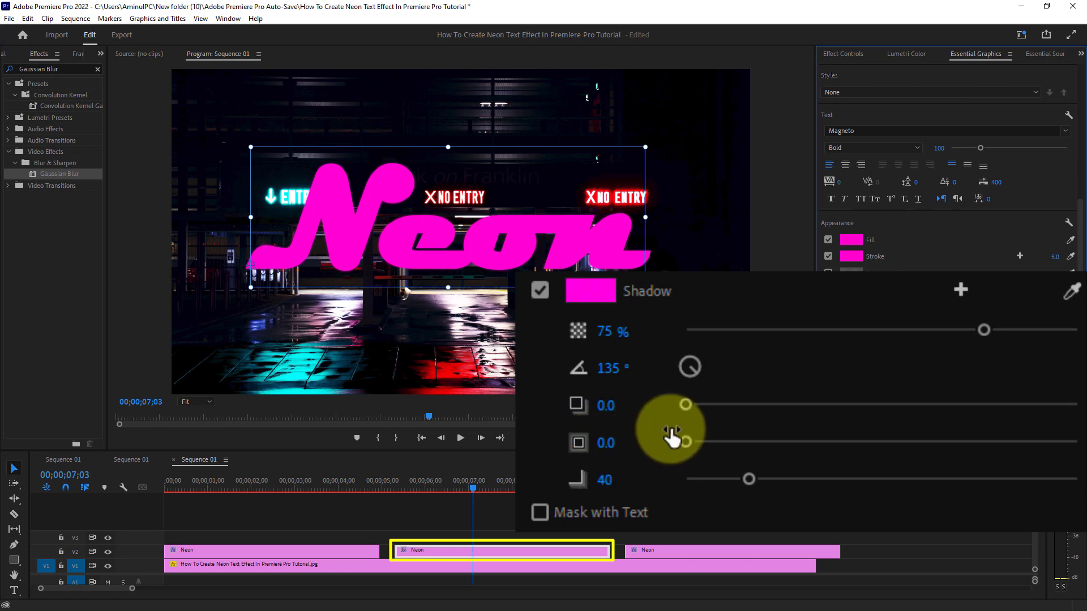
{"action": "left_click_drag", "start_coordinate": [685, 439], "coordinate": [704, 442]}
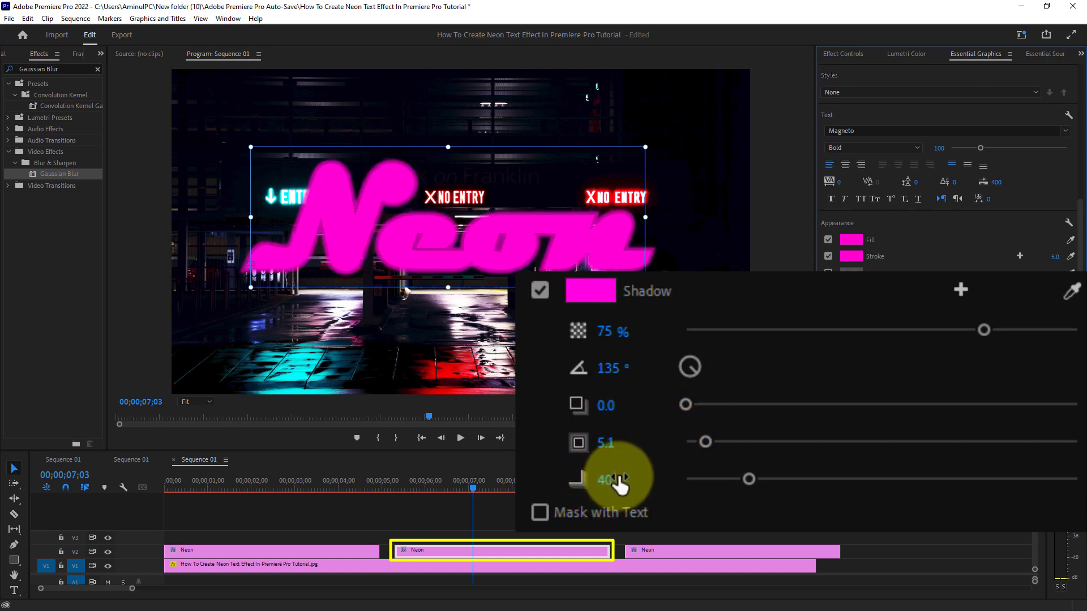
{"action": "left_click_drag", "start_coordinate": [748, 478], "coordinate": [908, 475]}
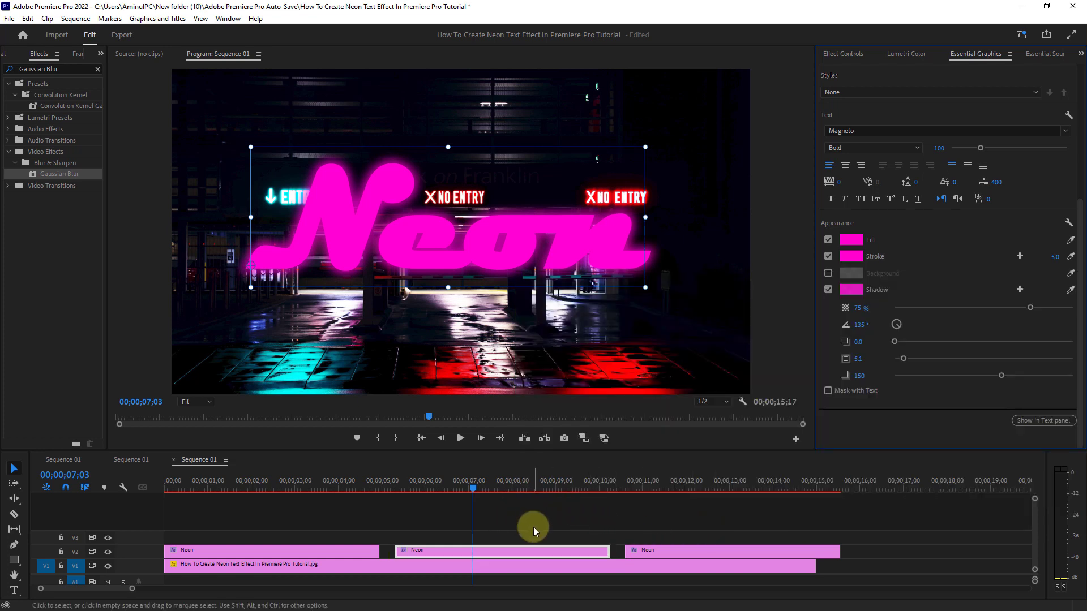
- Stack the second Neon clip on V3 and the third on V4 at the sequence start, and preview the result at 00;00;01;07
{"action": "left_click_drag", "start_coordinate": [526, 552], "coordinate": [278, 542]}
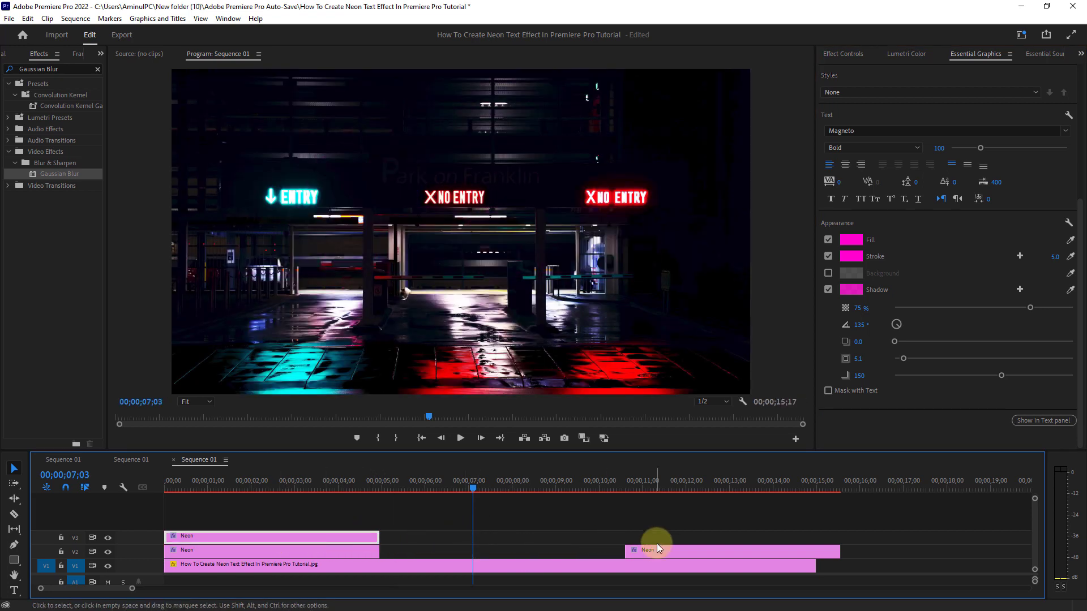
{"action": "left_click_drag", "start_coordinate": [660, 547], "coordinate": [177, 522]}
{"action": "left_click_drag", "start_coordinate": [301, 488], "coordinate": [218, 486]}
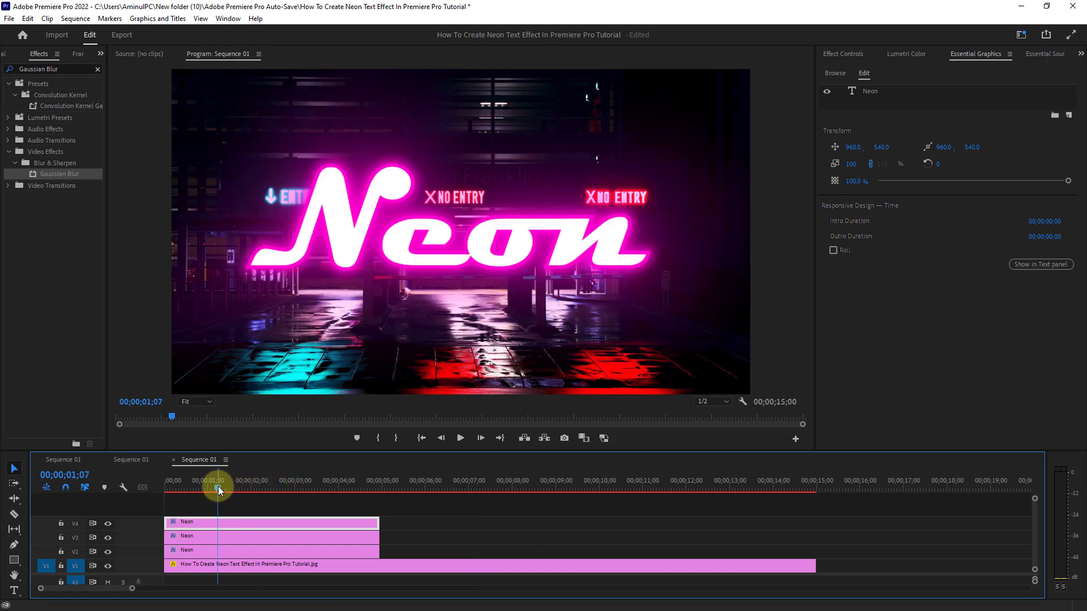